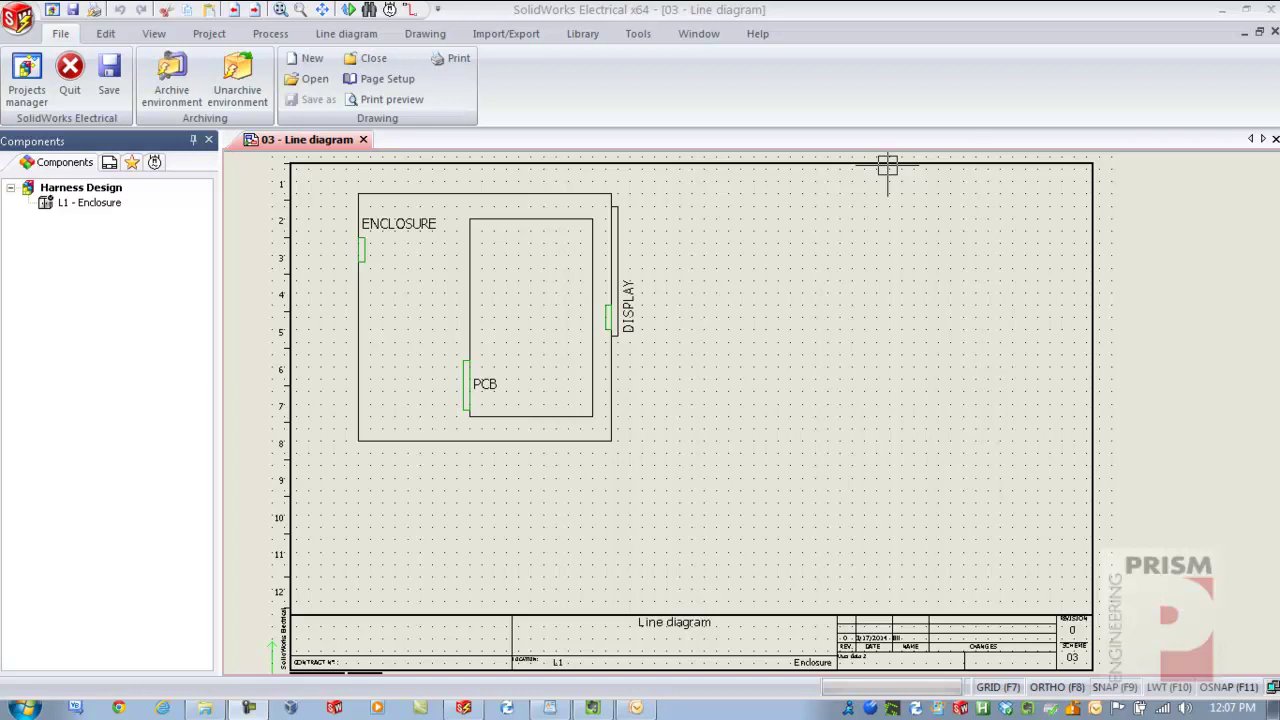
Zoom and pan in on the enclosure outlines of the line diagram
{"action": "scroll", "coordinate": [428, 286], "scroll_direction": "up", "scroll_amount": 2}
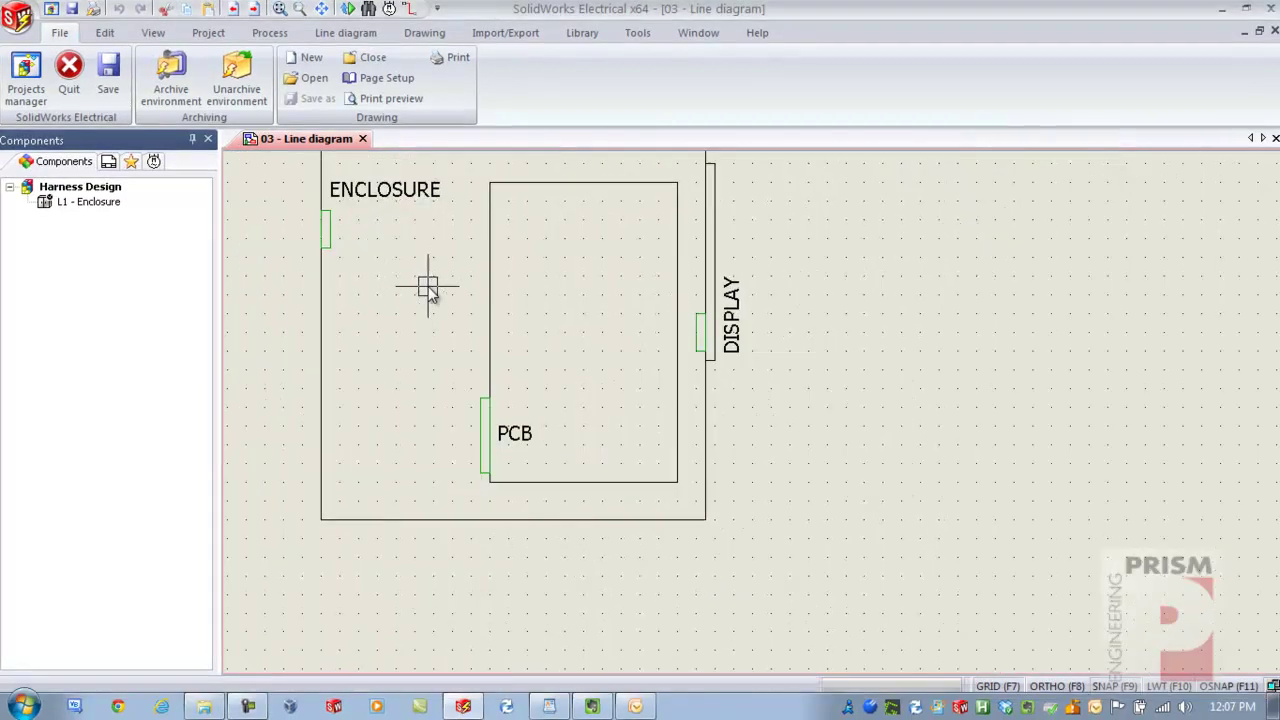
{"action": "scroll", "coordinate": [428, 286], "scroll_direction": "up", "scroll_amount": 1}
{"action": "middle_click_drag", "start_coordinate": [443, 337], "coordinate": [472, 410]}
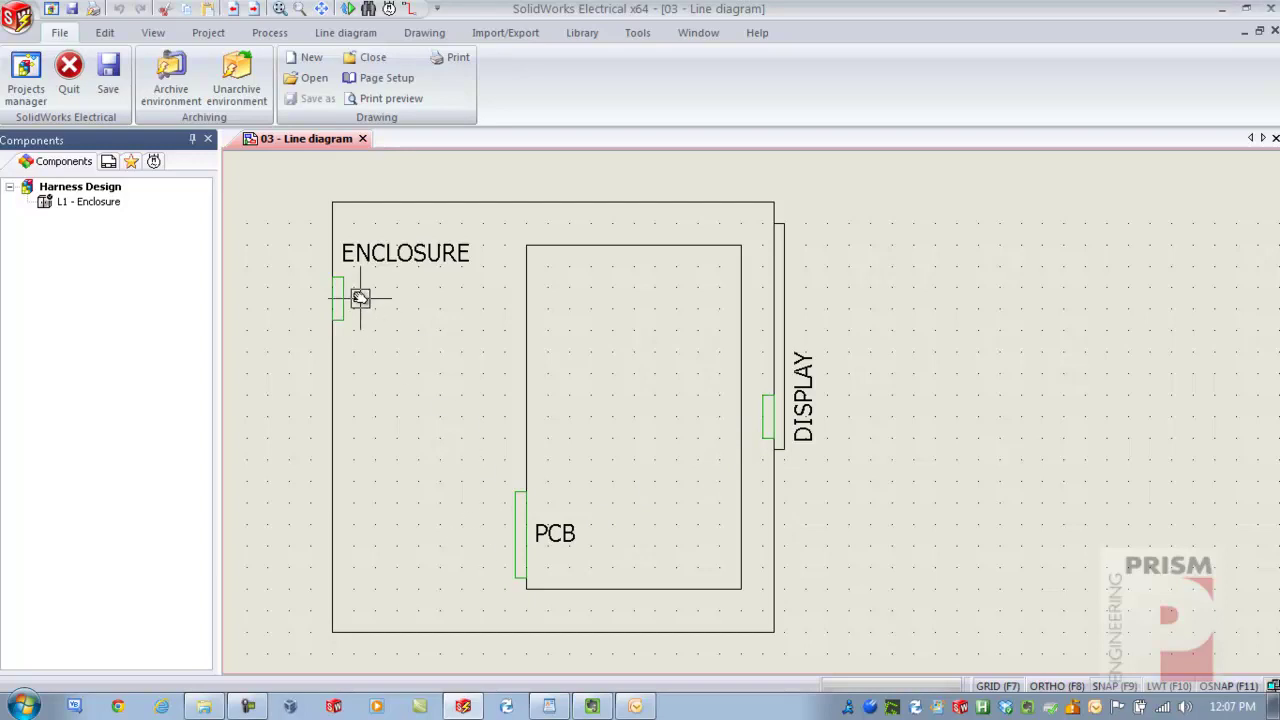
Draw a bent red wire from the ENCLOSURE connector down to the PCB connector
{"action": "left_click", "coordinate": [424, 32]}
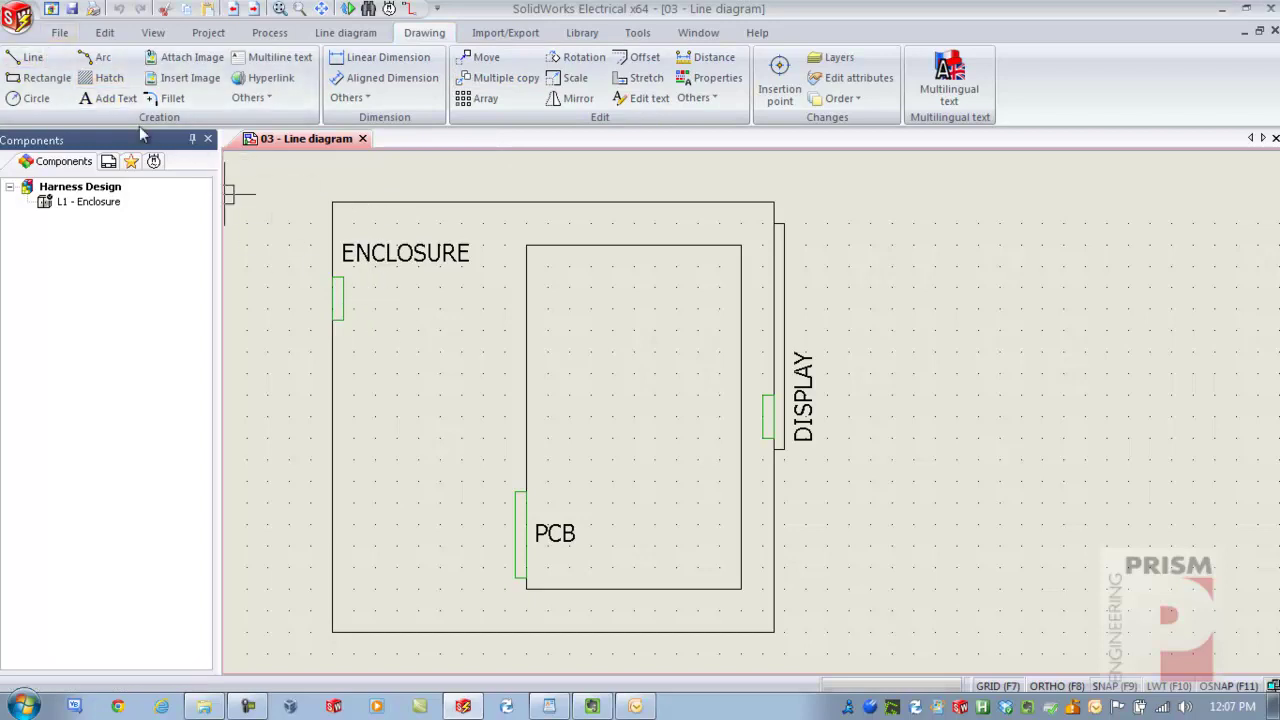
{"action": "left_click", "coordinate": [27, 57]}
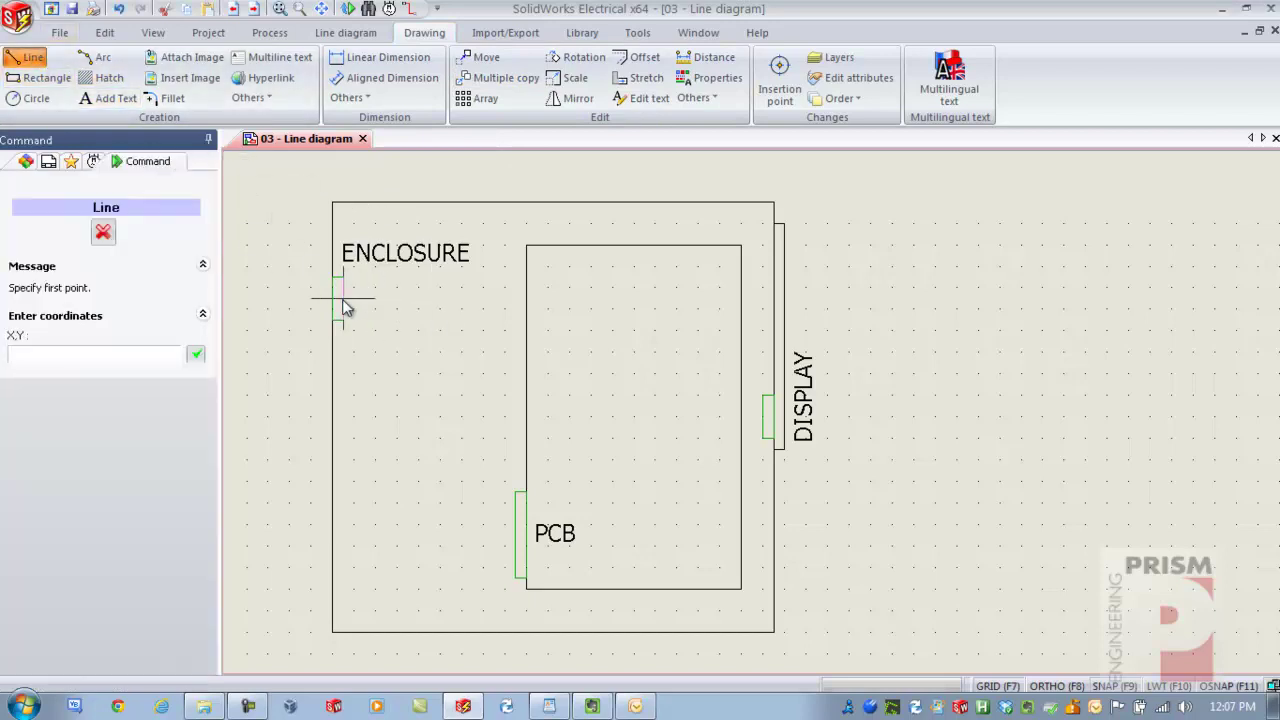
{"action": "left_click", "coordinate": [343, 300]}
{"action": "left_click", "coordinate": [397, 299]}
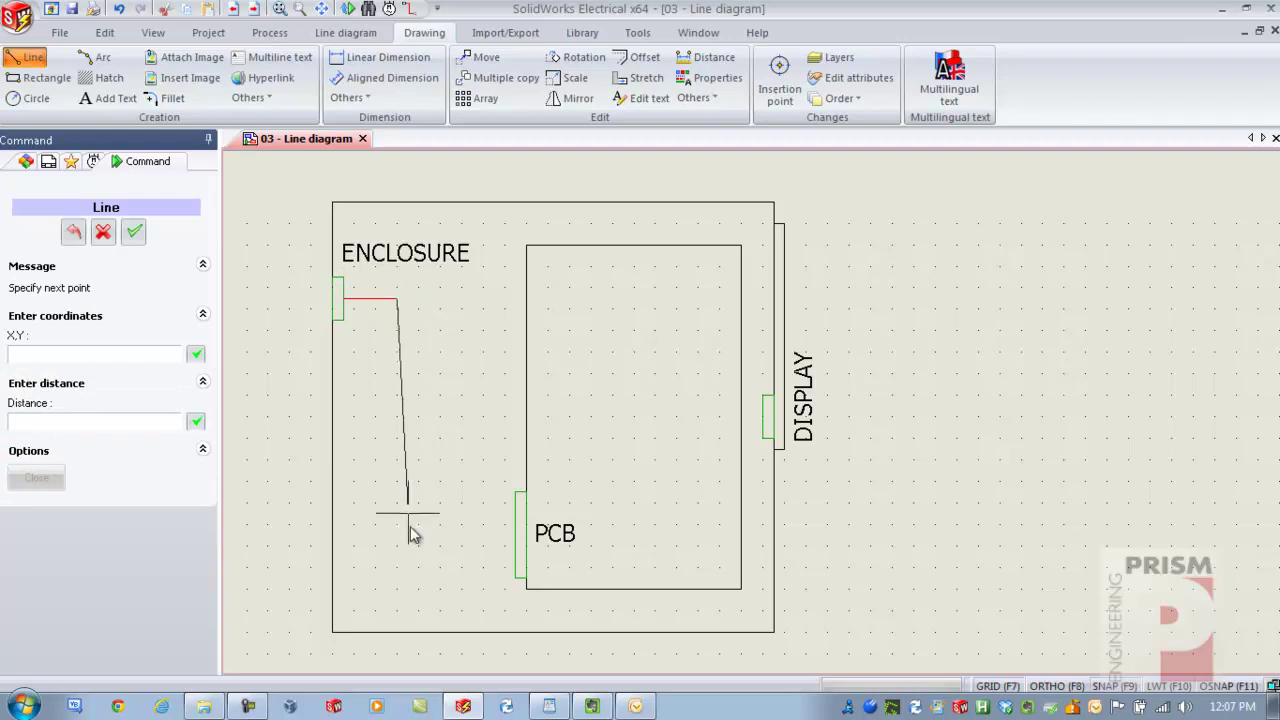
{"action": "left_click", "coordinate": [397, 534]}
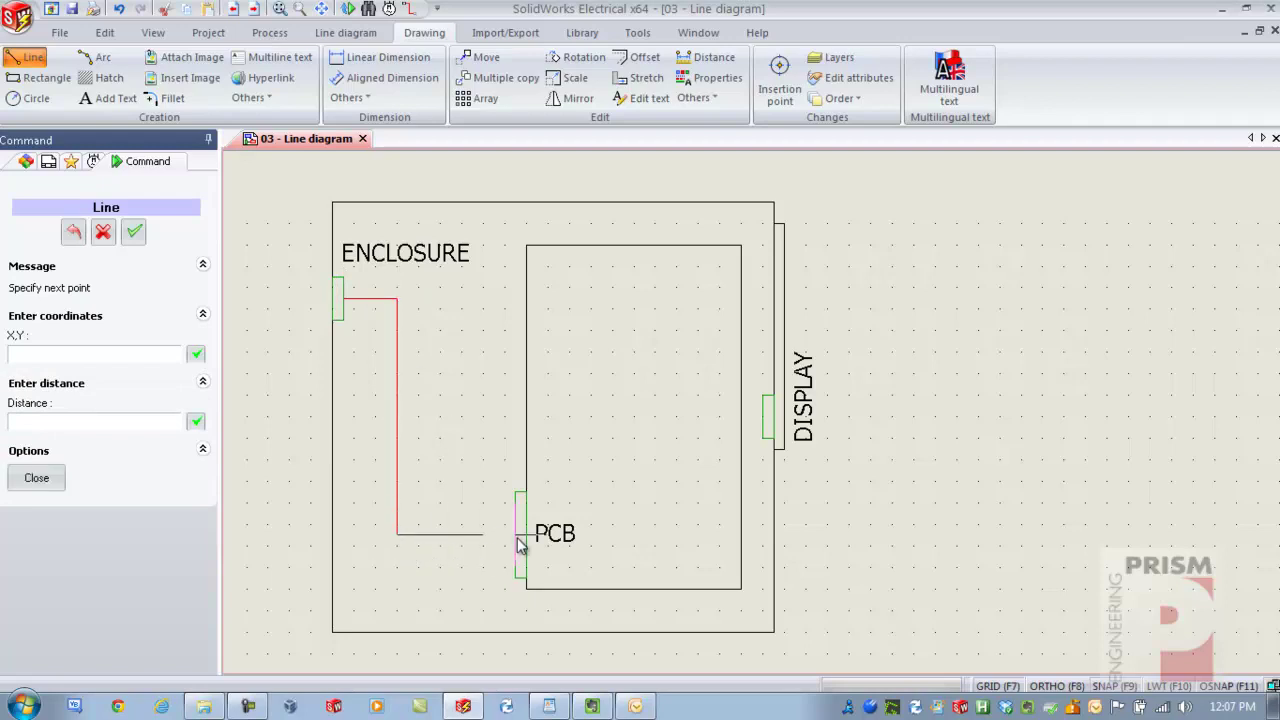
{"action": "left_click", "coordinate": [516, 534]}
{"action": "key", "text": "Escape"}
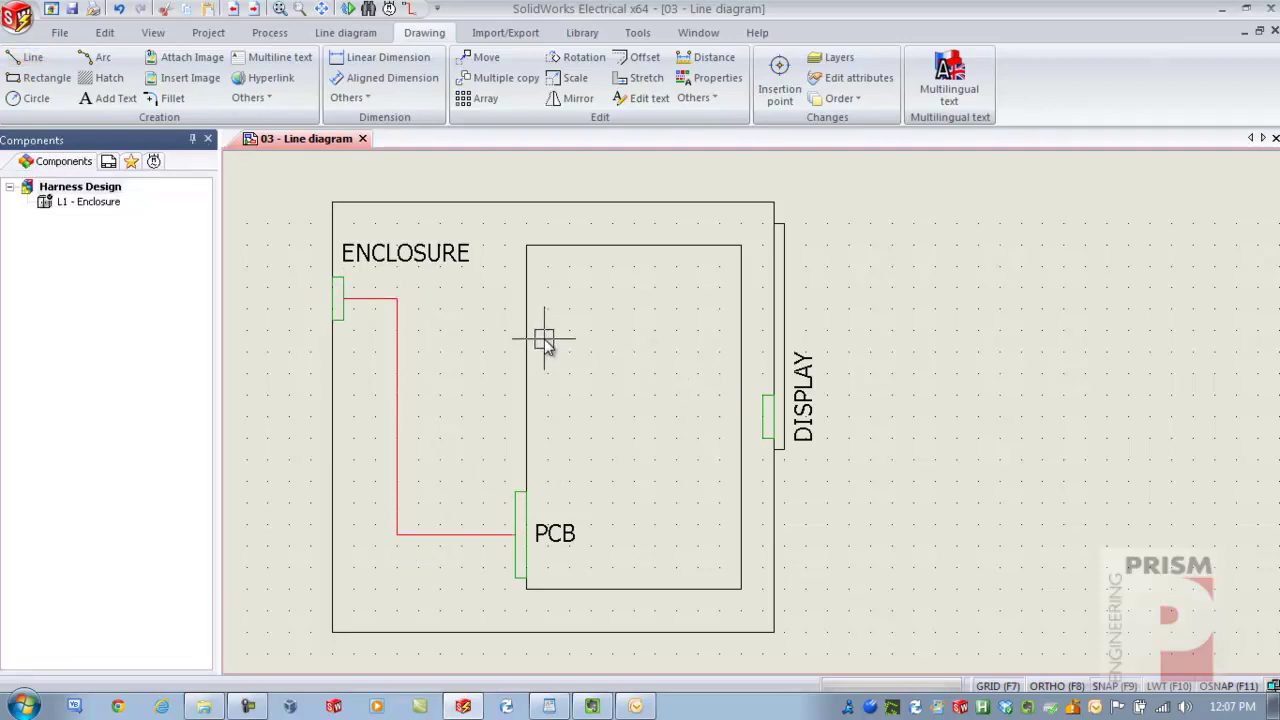
Draw a second wire from the DISPLAY connector across to the PCB connector
{"action": "key", "text": "Return"}
{"action": "left_click", "coordinate": [763, 416]}
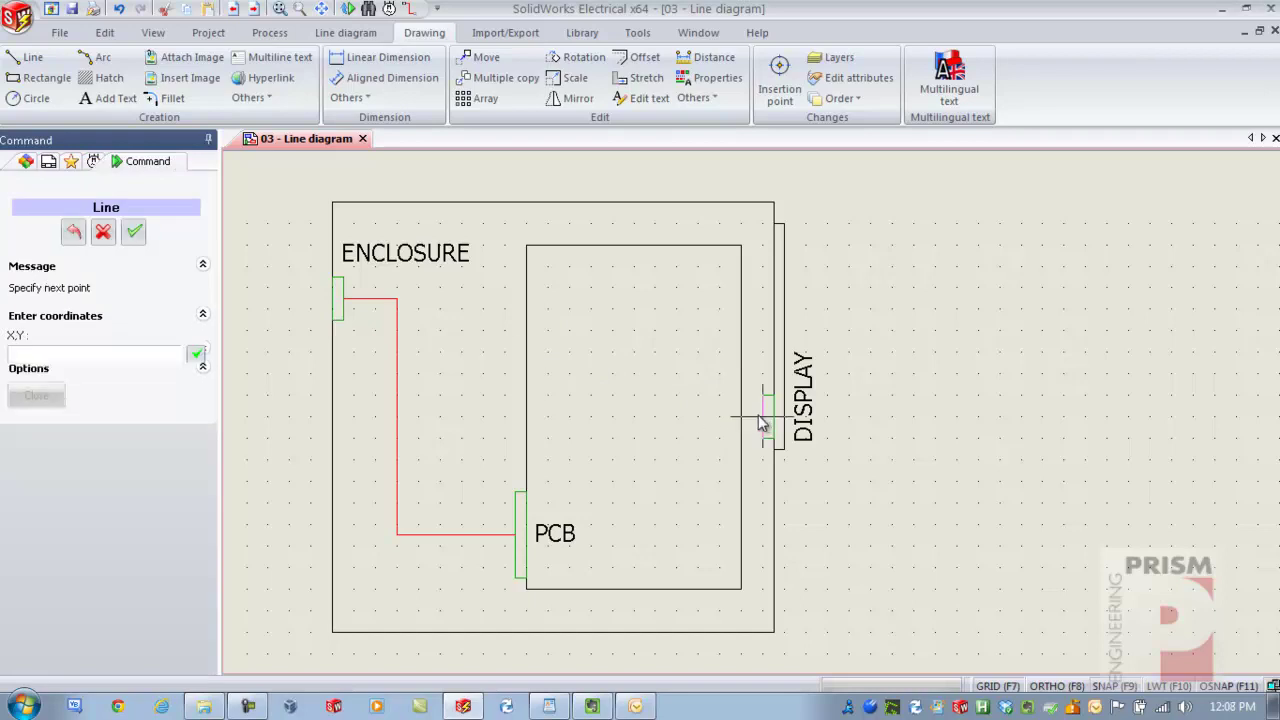
{"action": "left_click", "coordinate": [462, 416]}
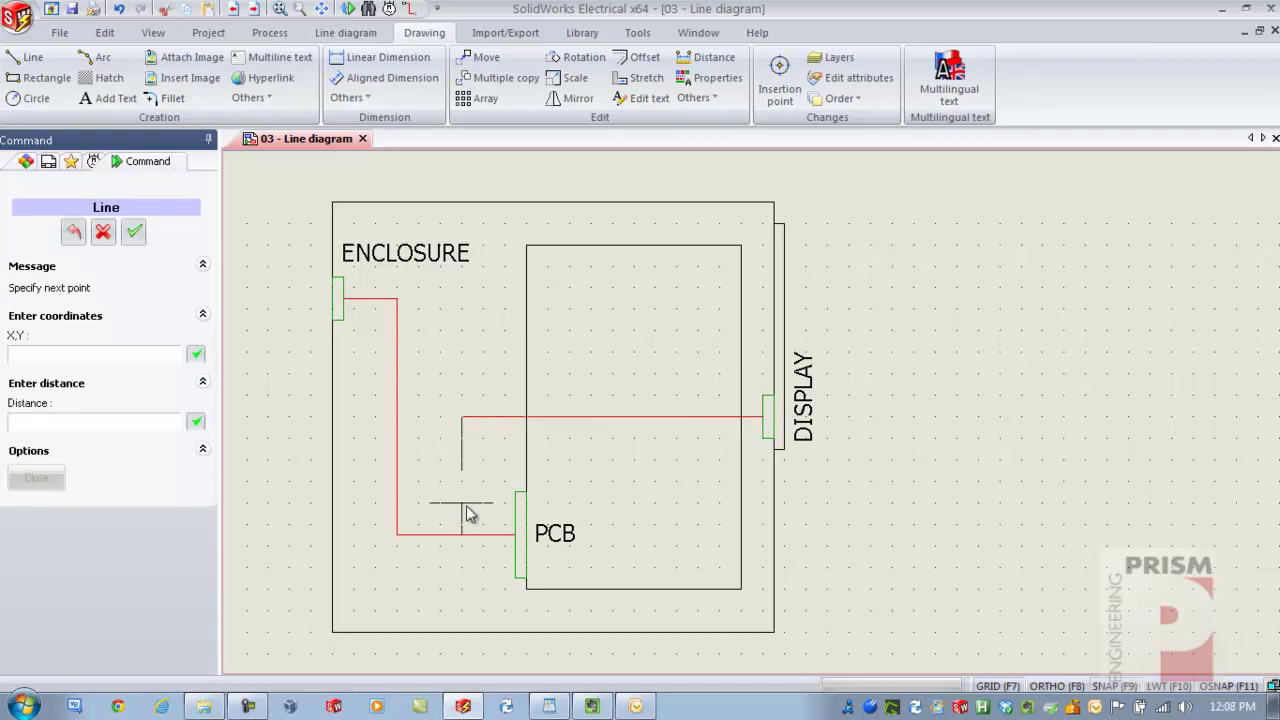
{"action": "left_click", "coordinate": [462, 503]}
{"action": "left_click", "coordinate": [516, 534]}
{"action": "key", "text": "Escape"}
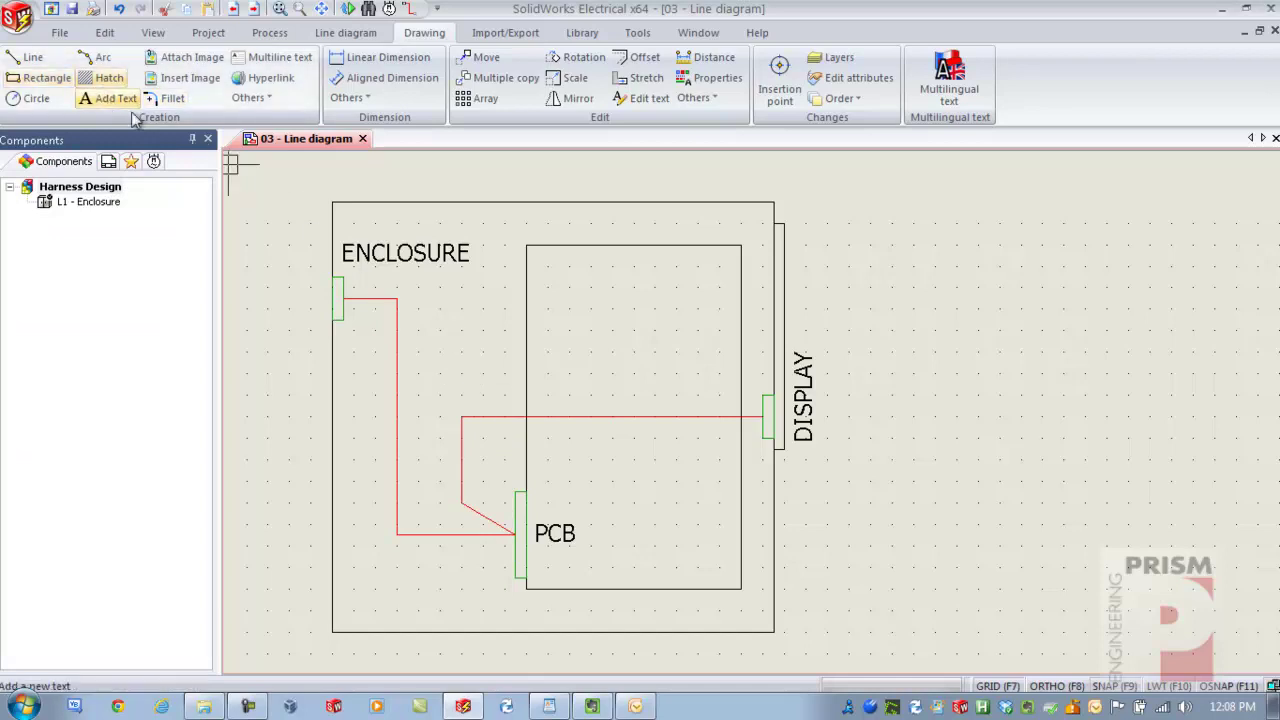
Fillet the upper and lower bends of both wires leading to the PCB connector
{"action": "left_click", "coordinate": [166, 98]}
{"action": "left_click", "coordinate": [365, 298]}
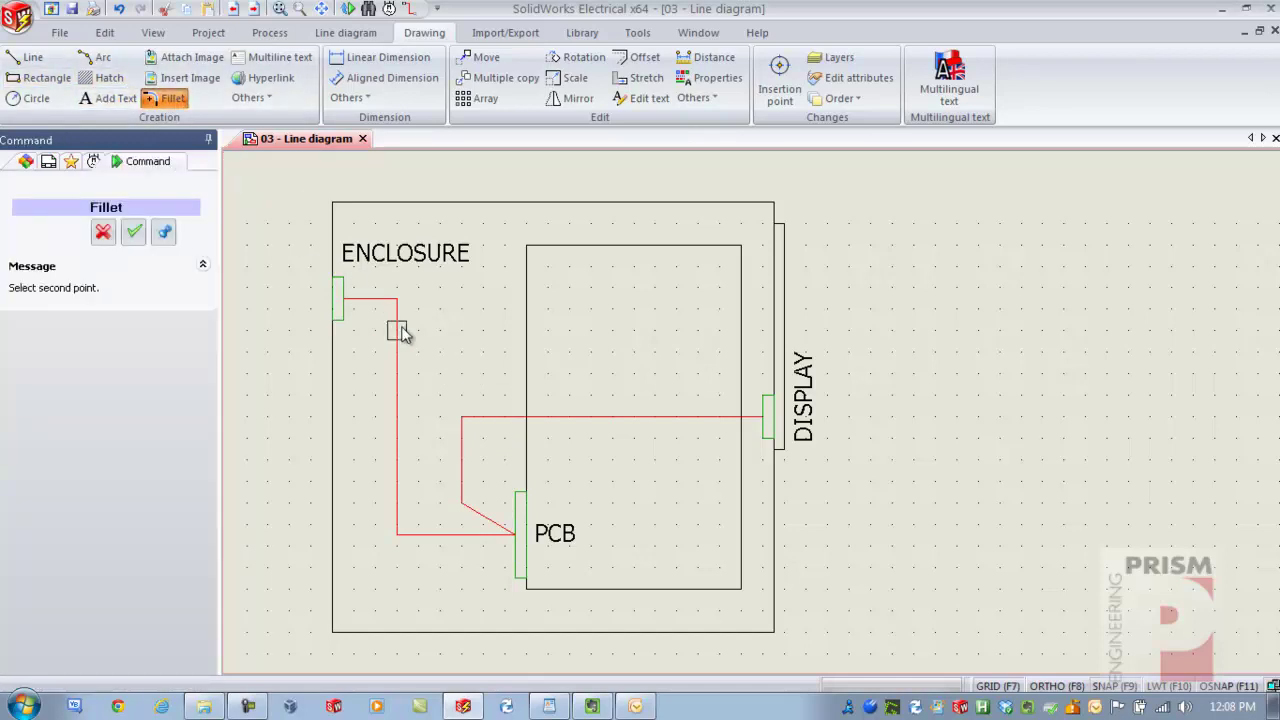
{"action": "left_click", "coordinate": [397, 331]}
{"action": "left_click", "coordinate": [397, 472]}
{"action": "left_click", "coordinate": [425, 534]}
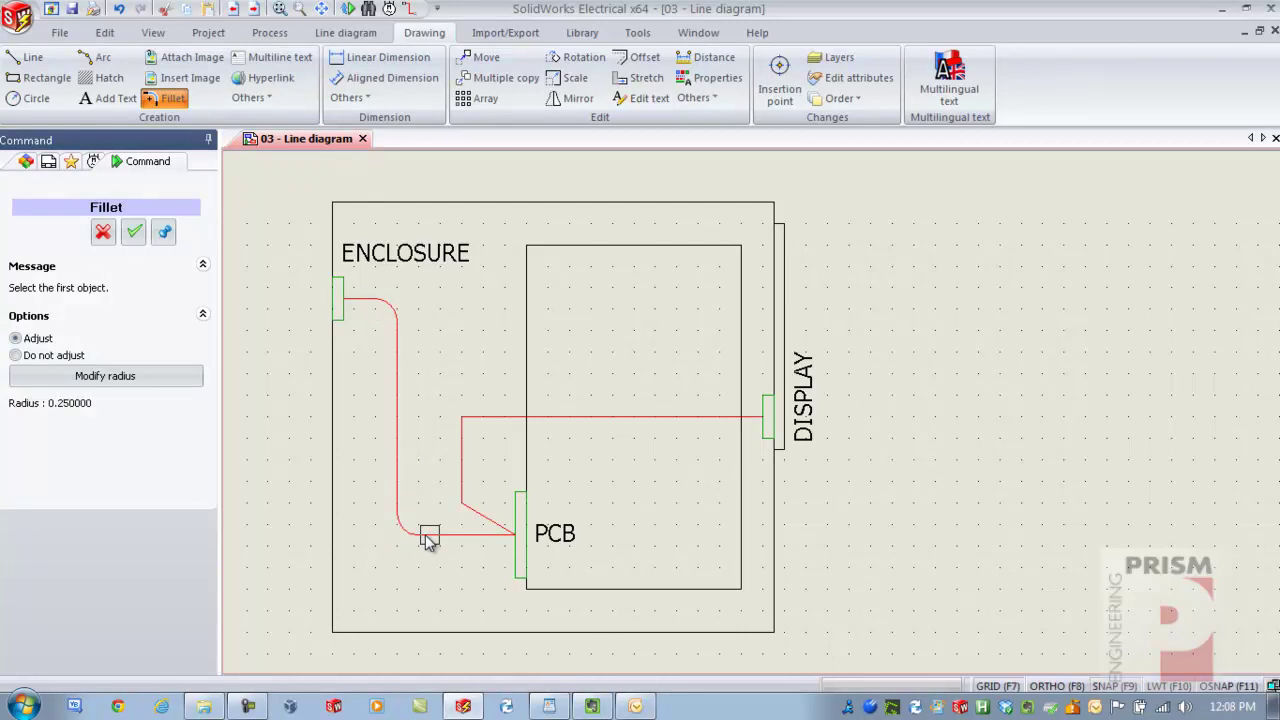
{"action": "left_click", "coordinate": [478, 516]}
{"action": "left_click", "coordinate": [461, 478]}
{"action": "left_click", "coordinate": [483, 418]}
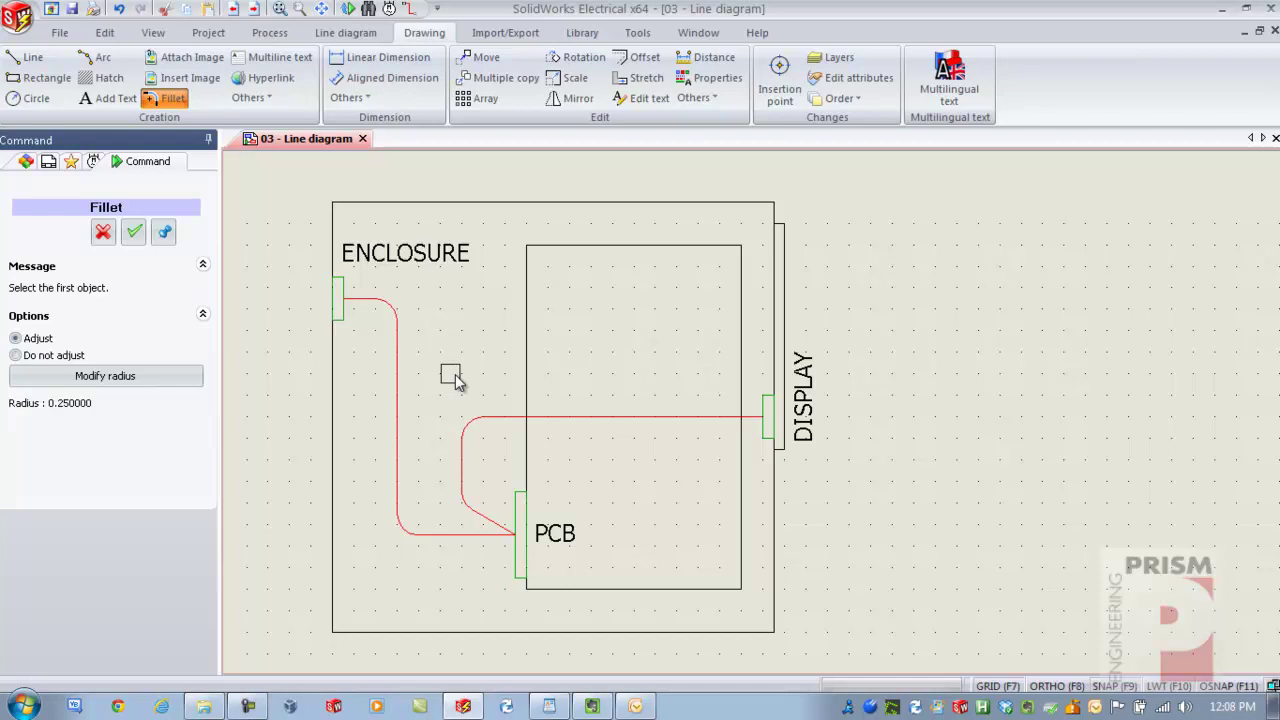
{"action": "left_click", "coordinate": [134, 232]}
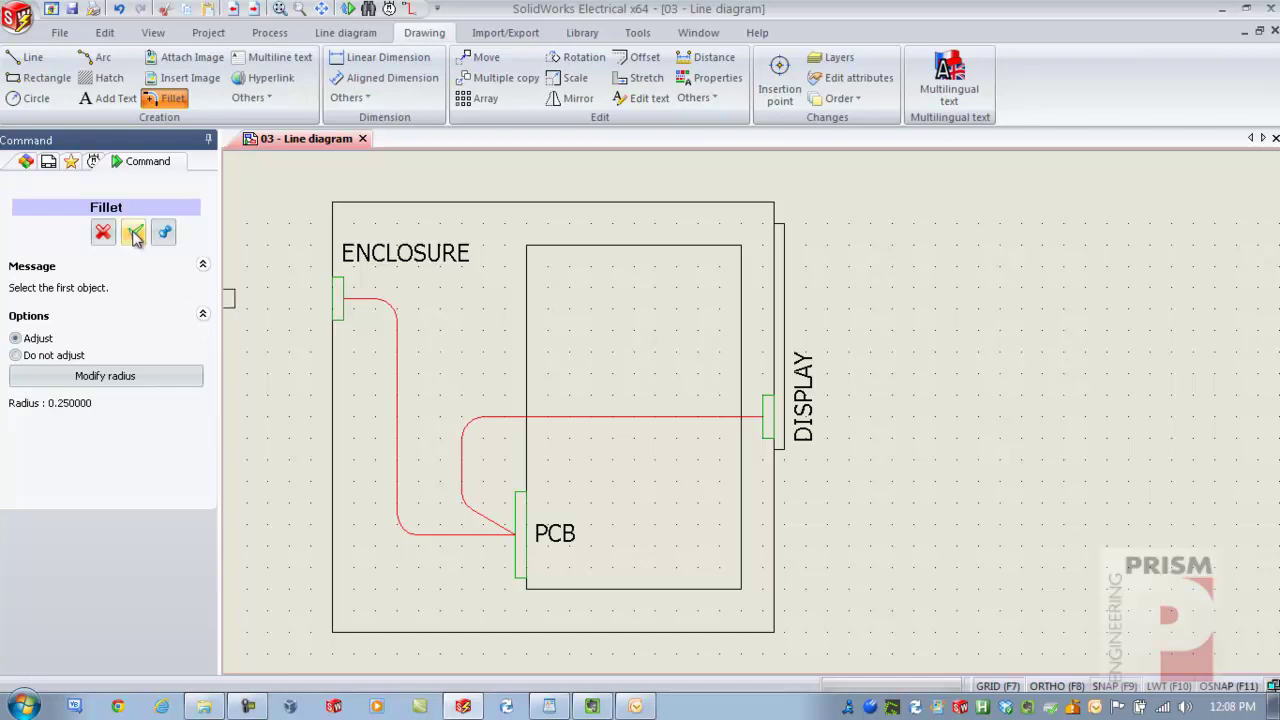
Zoom out to show the whole sheet, title block and ENCLOSURE label
{"action": "scroll", "coordinate": [1000, 451], "scroll_direction": "down", "scroll_amount": 2}
{"action": "middle_click_drag", "start_coordinate": [1000, 451], "coordinate": [820, 251]}
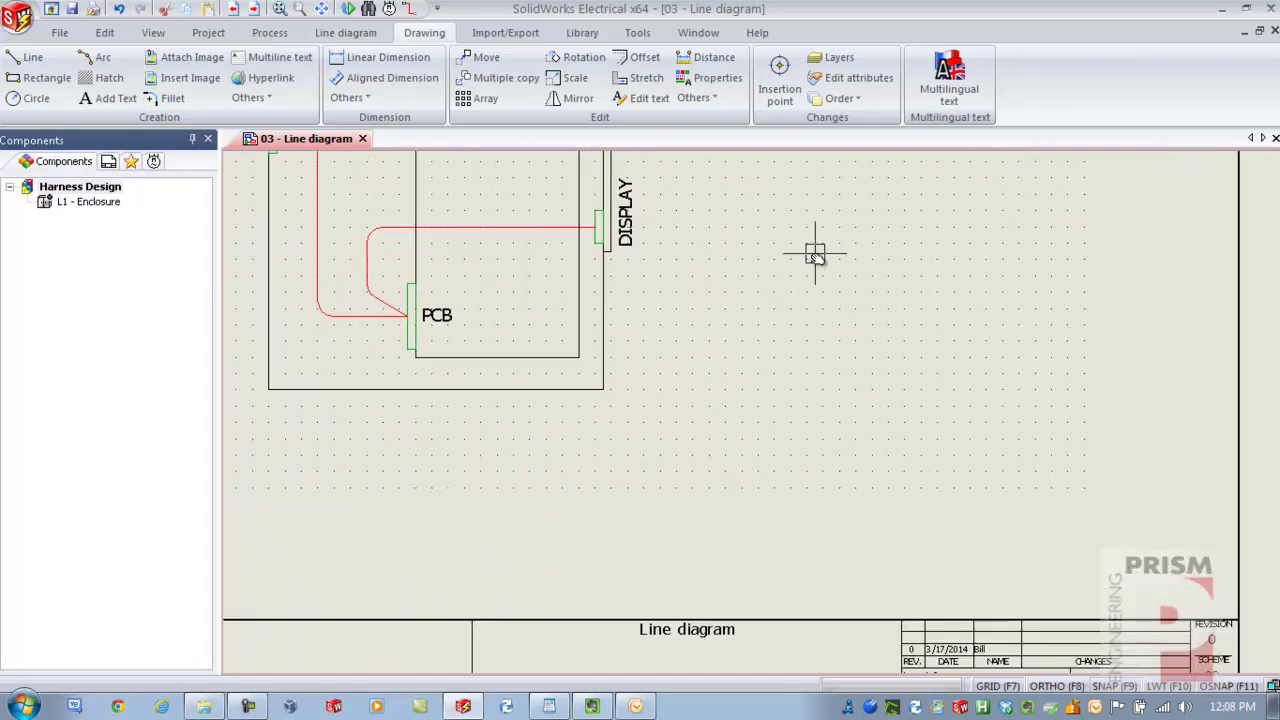
{"action": "scroll", "coordinate": [823, 270], "scroll_direction": "down", "scroll_amount": 1}
{"action": "middle_click_drag", "start_coordinate": [908, 363], "coordinate": [920, 400]}
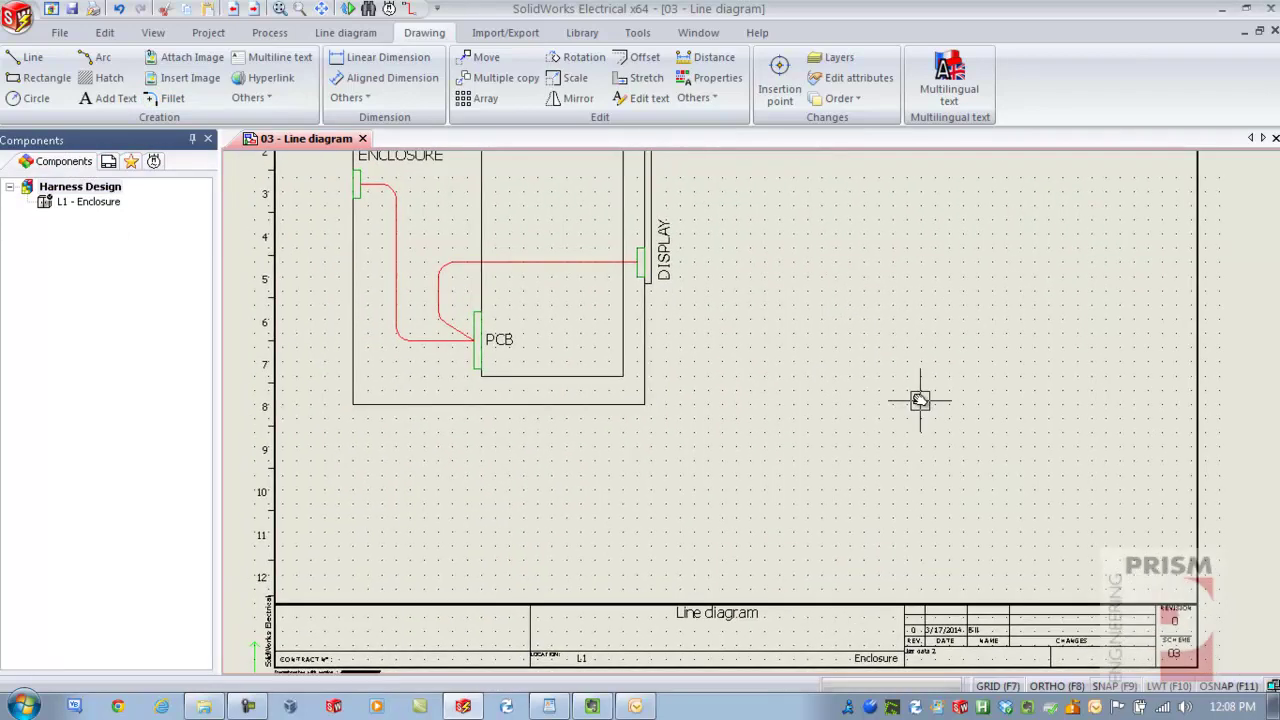
Replace the previous Symbols library search with a search for 'connector'
{"action": "left_click", "coordinate": [153, 162]}
{"action": "left_click_drag", "start_coordinate": [66, 286], "coordinate": [3, 285]}
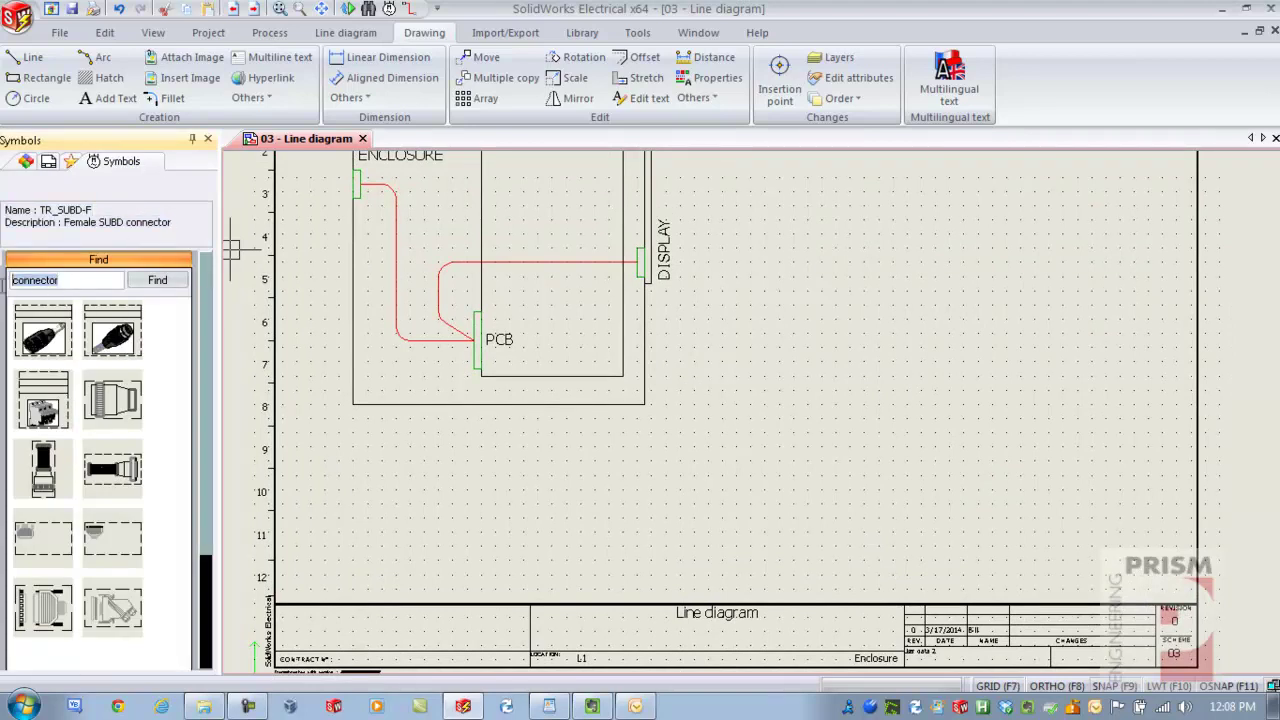
{"action": "key", "text": "BackSpace"}
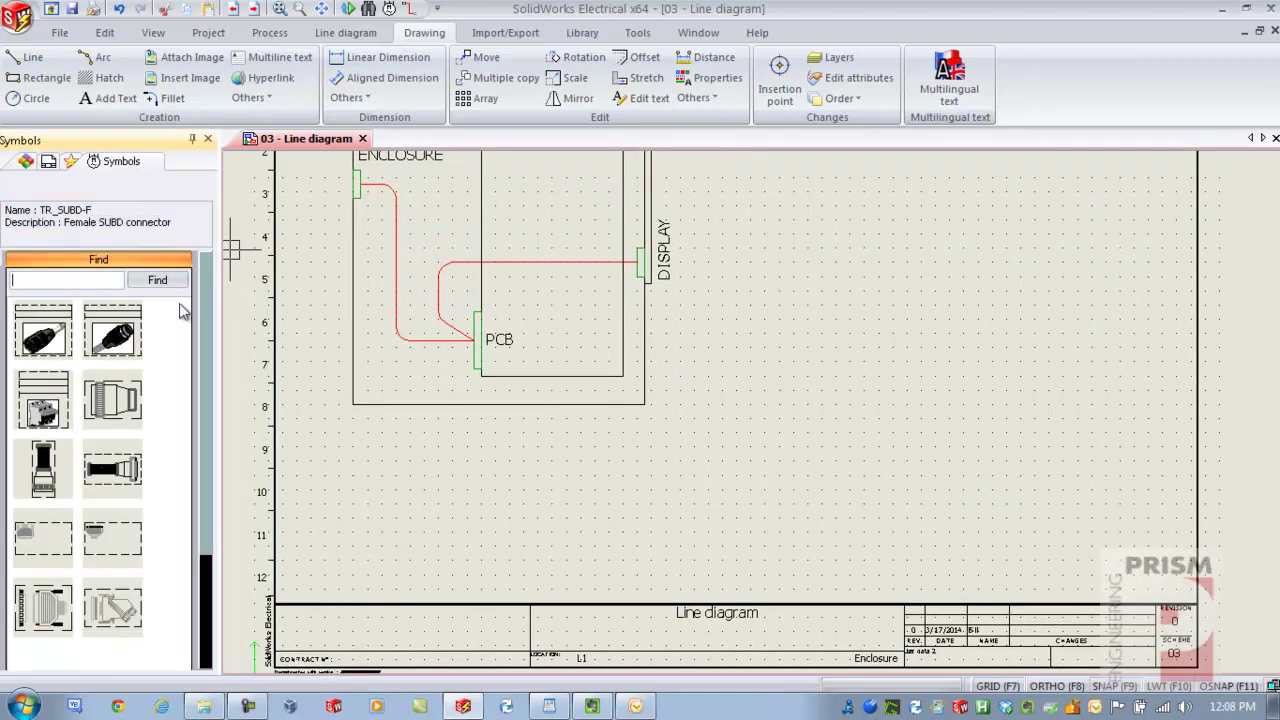
{"action": "left_click", "coordinate": [172, 281]}
{"action": "mouse_move", "coordinate": [204, 305]}
{"action": "left_mouse_down"}
{"action": "mouse_move", "coordinate": [222, 468]}
{"action": "mouse_move", "coordinate": [197, 598]}
{"action": "mouse_move", "coordinate": [166, 391]}
{"action": "mouse_move", "coordinate": [180, 234]}
{"action": "mouse_move", "coordinate": [180, 292]}
{"action": "left_mouse_up"}
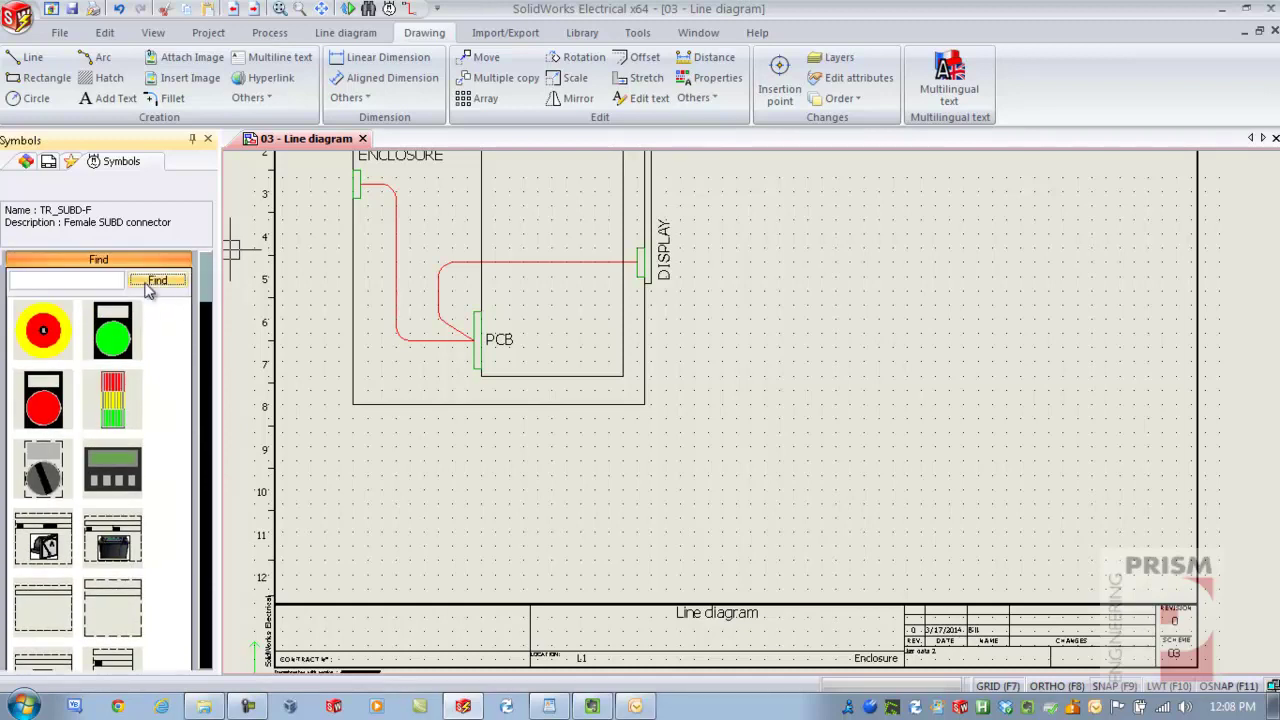
{"action": "left_click", "coordinate": [105, 278]}
{"action": "type", "text": "connector"}
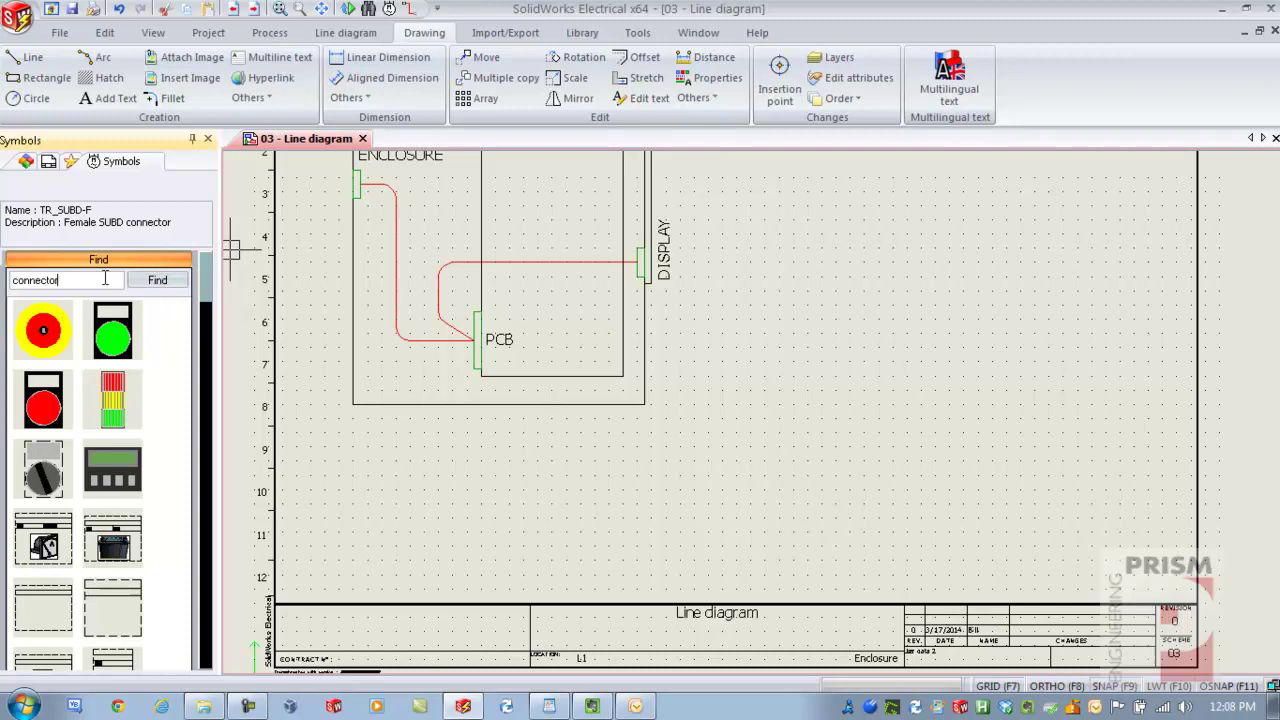
{"action": "key", "text": "Return"}
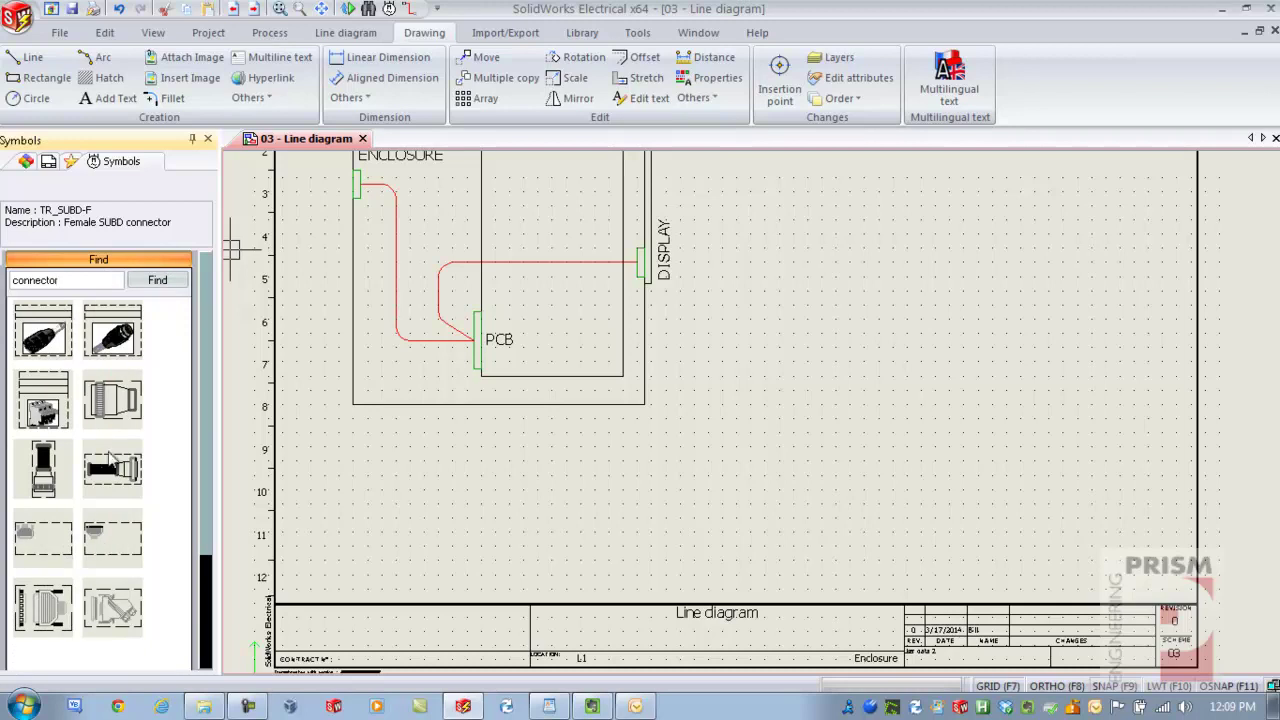
Insert a SUBD connector symbol below the outlines as X1
{"action": "left_click", "coordinate": [111, 540]}
{"action": "double_click", "coordinate": [111, 540]}
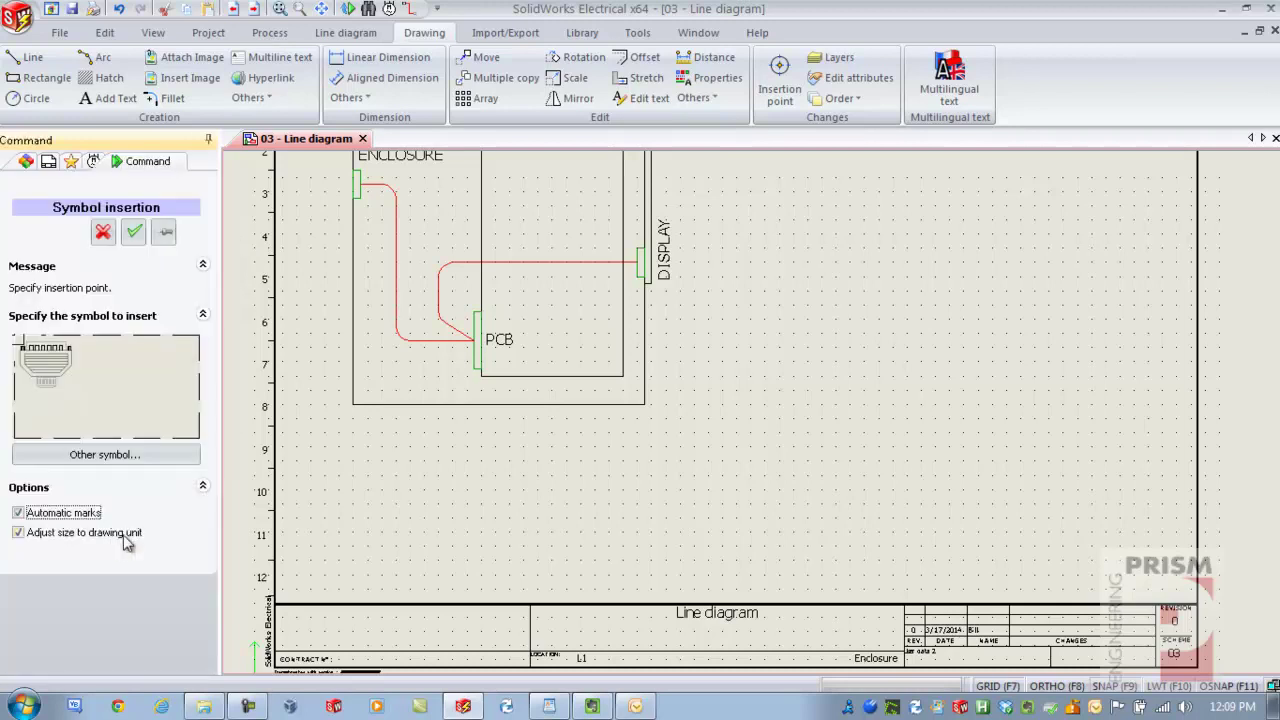
{"action": "left_click", "coordinate": [676, 505]}
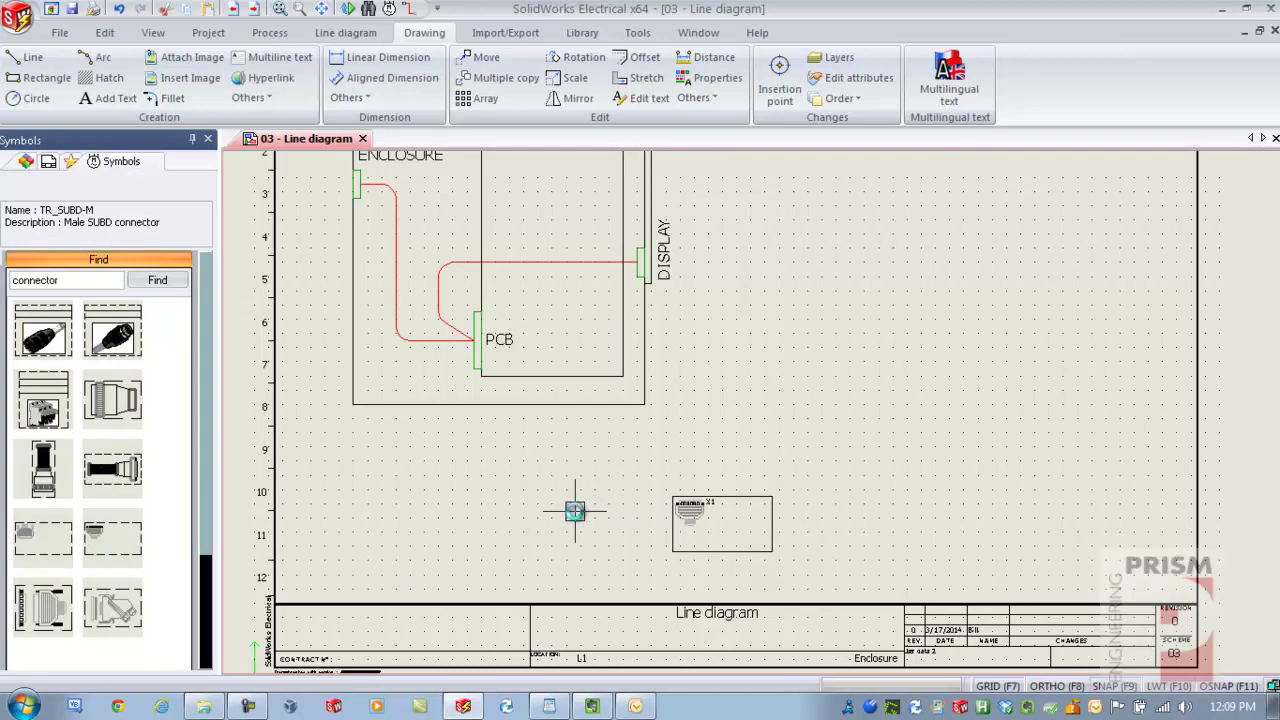
Place female SUBD connector X2 and move it to the right
{"action": "left_click", "coordinate": [52, 543]}
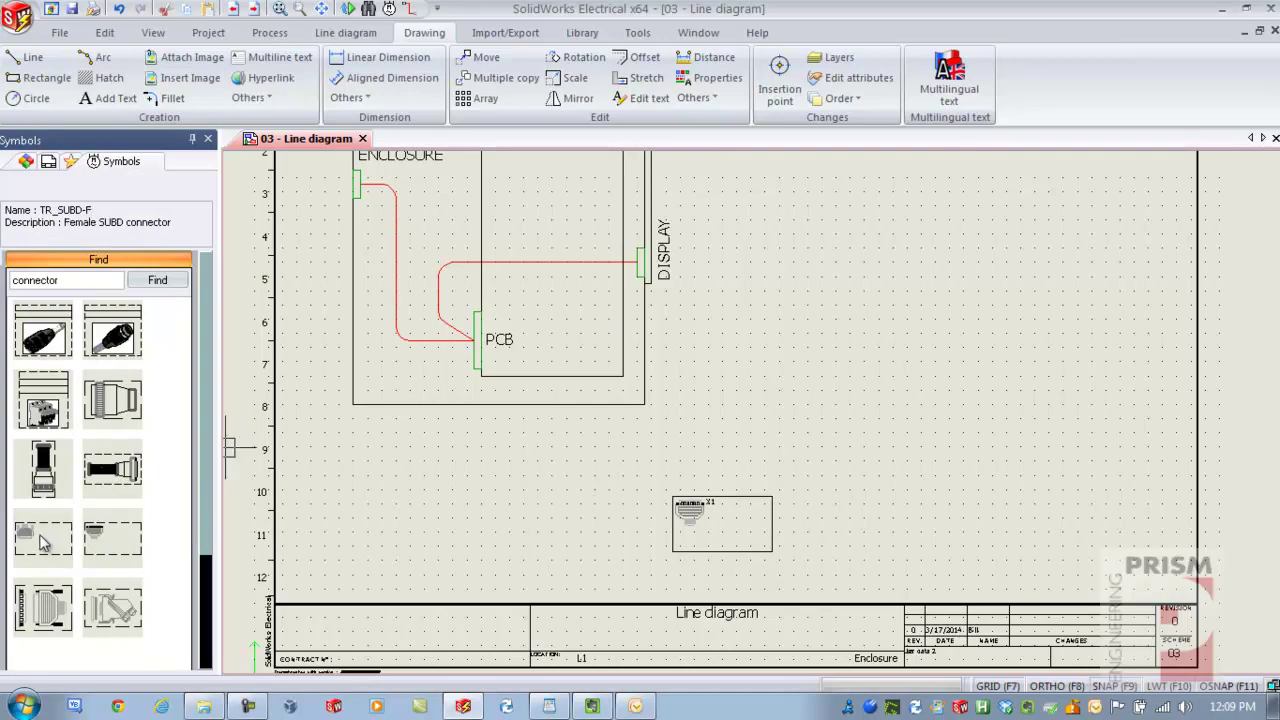
{"action": "double_click", "coordinate": [43, 541]}
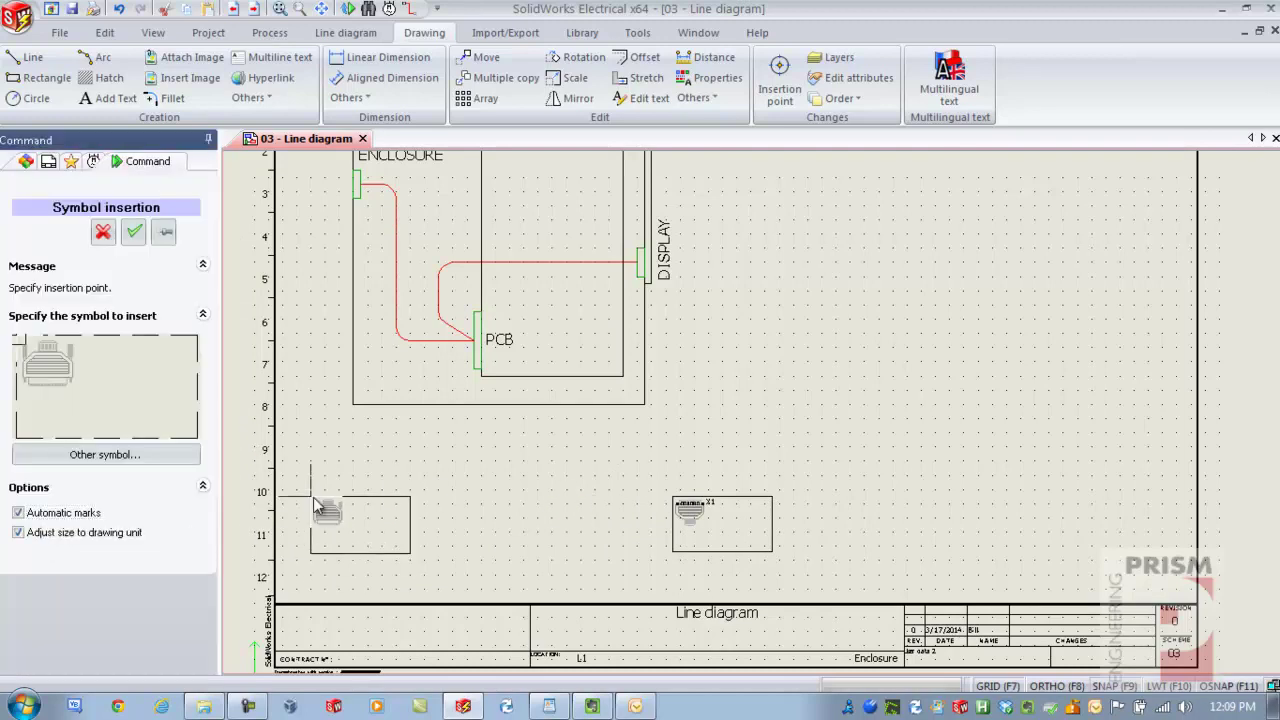
{"action": "left_click", "coordinate": [314, 505]}
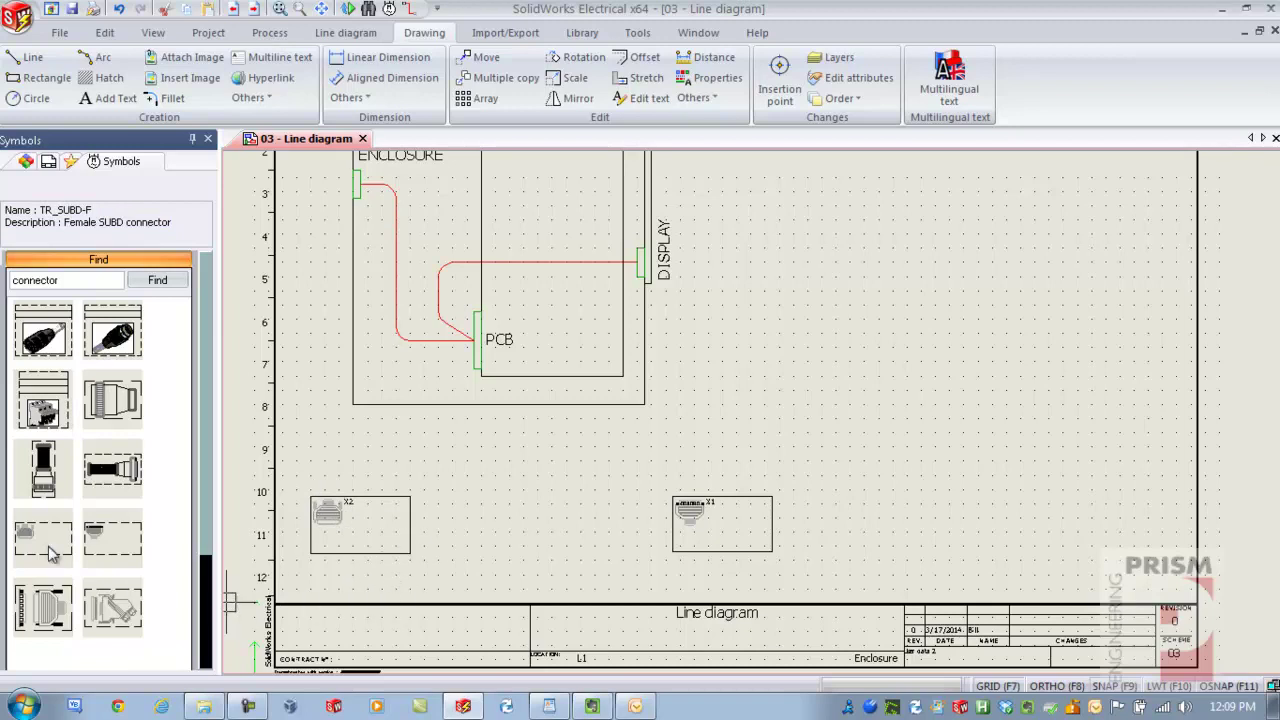
{"action": "left_click", "coordinate": [387, 552]}
{"action": "left_click_drag", "start_coordinate": [390, 560], "coordinate": [1152, 562]}
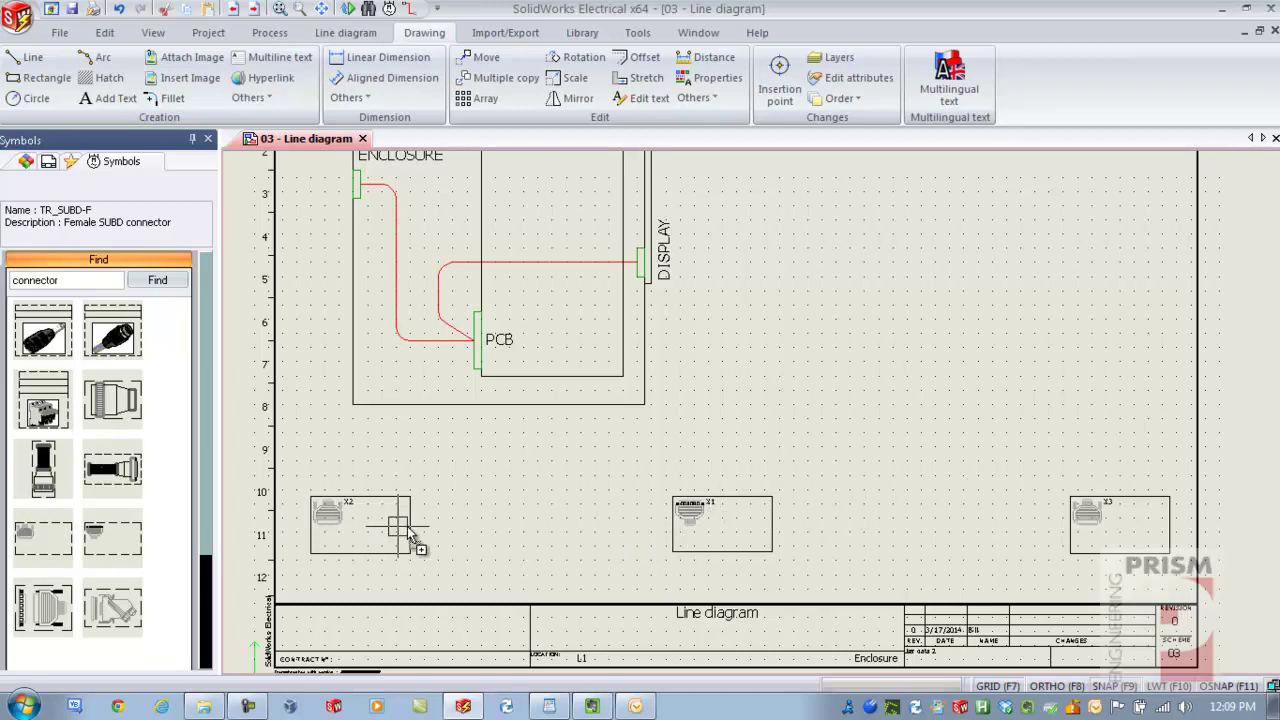
{"action": "scroll", "coordinate": [712, 518], "scroll_direction": "up", "scroll_amount": 2}
{"action": "scroll", "coordinate": [714, 518], "scroll_direction": "up", "scroll_amount": 2}
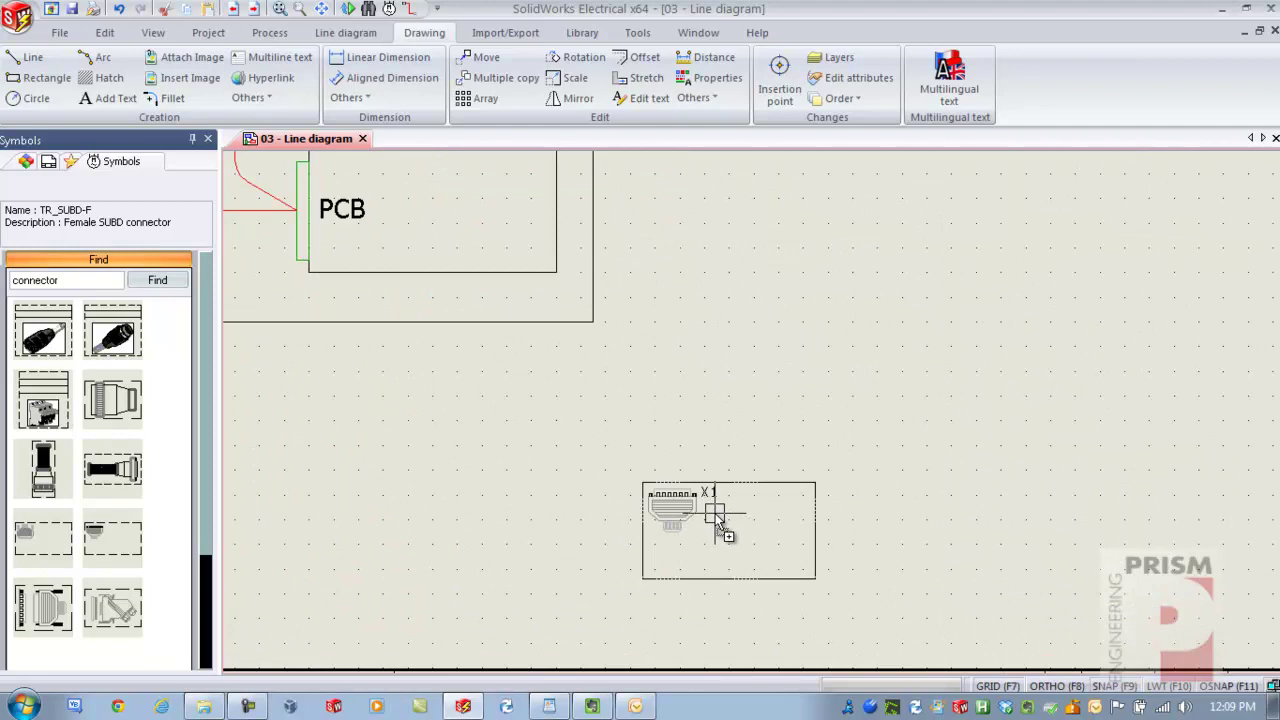
{"action": "mouse_move", "coordinate": [840, 531]}
{"action": "middle_mouse_down"}
{"action": "mouse_move", "coordinate": [1227, 540]}
{"action": "mouse_move", "coordinate": [729, 531]}
{"action": "mouse_move", "coordinate": [434, 543]}
{"action": "mouse_move", "coordinate": [766, 528]}
{"action": "middle_mouse_up"}
{"action": "scroll", "coordinate": [611, 534], "scroll_direction": "down", "scroll_amount": 1}
Expand L1 - Enclosure in the Components tree and pan to the X2 box
{"action": "left_click", "coordinate": [26, 163]}
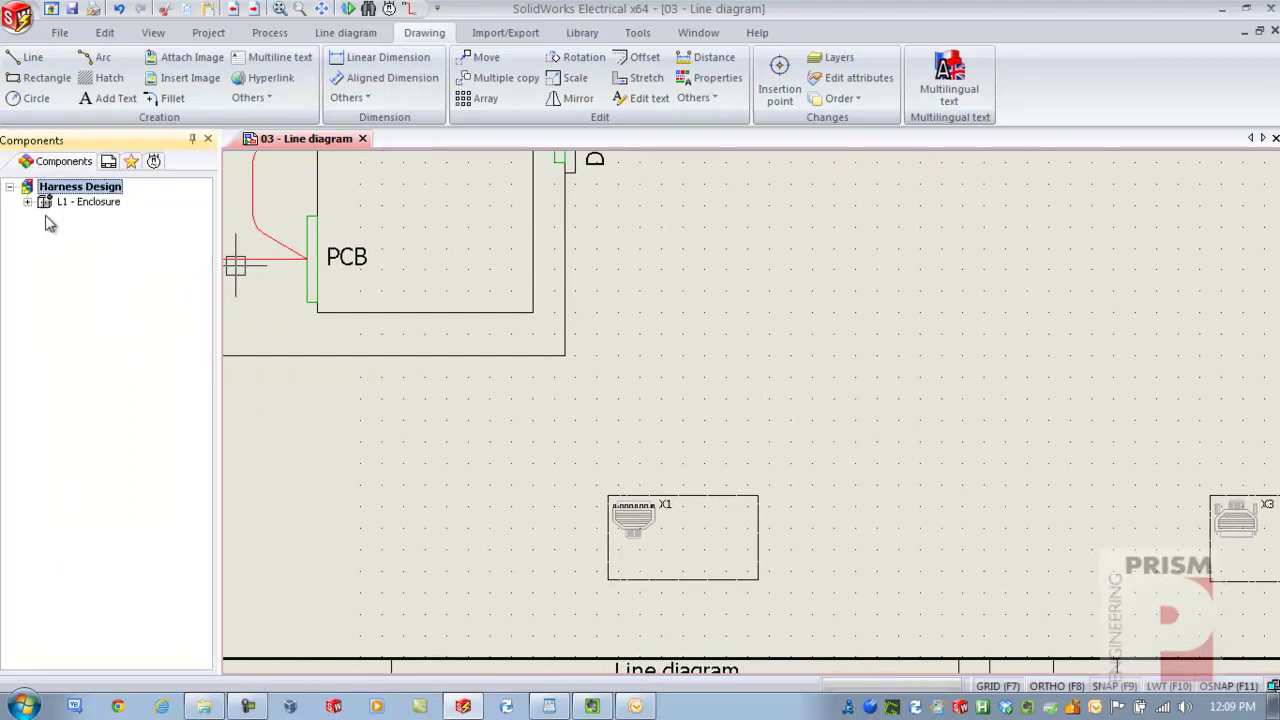
{"action": "left_click", "coordinate": [27, 201]}
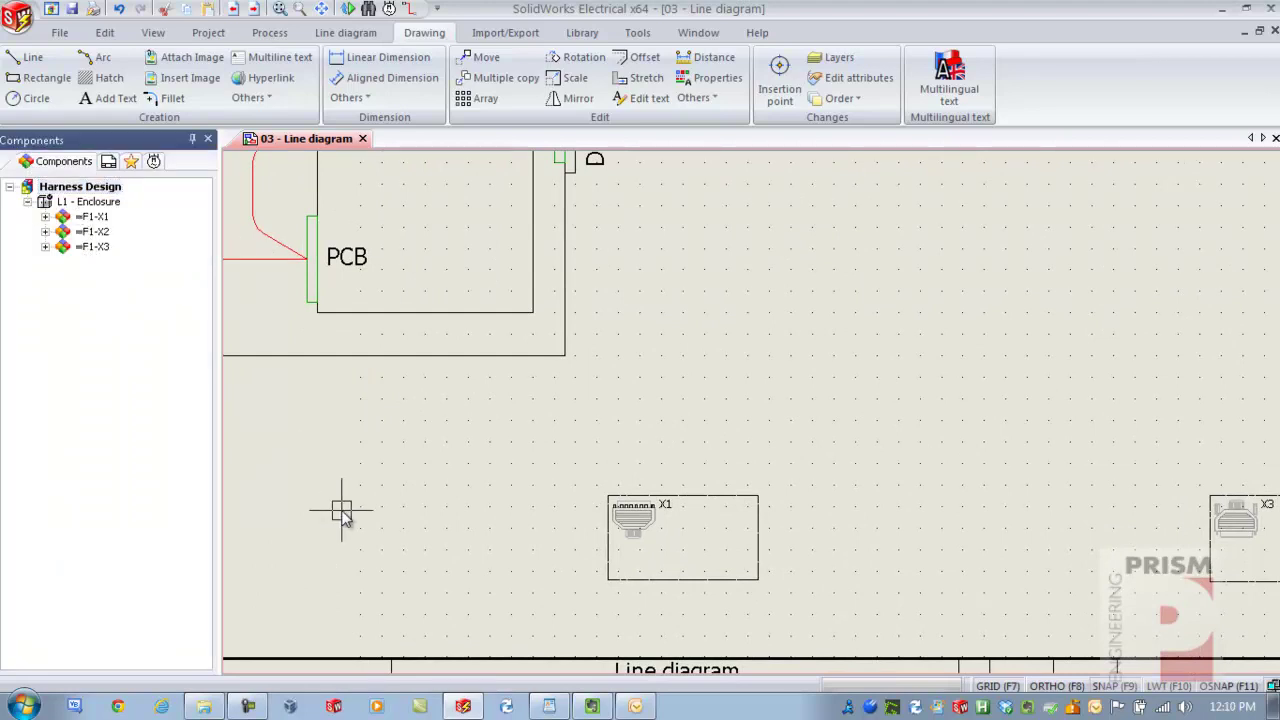
{"action": "scroll", "coordinate": [343, 512], "scroll_direction": "down", "scroll_amount": 1}
{"action": "middle_click_drag", "start_coordinate": [343, 512], "coordinate": [460, 501]}
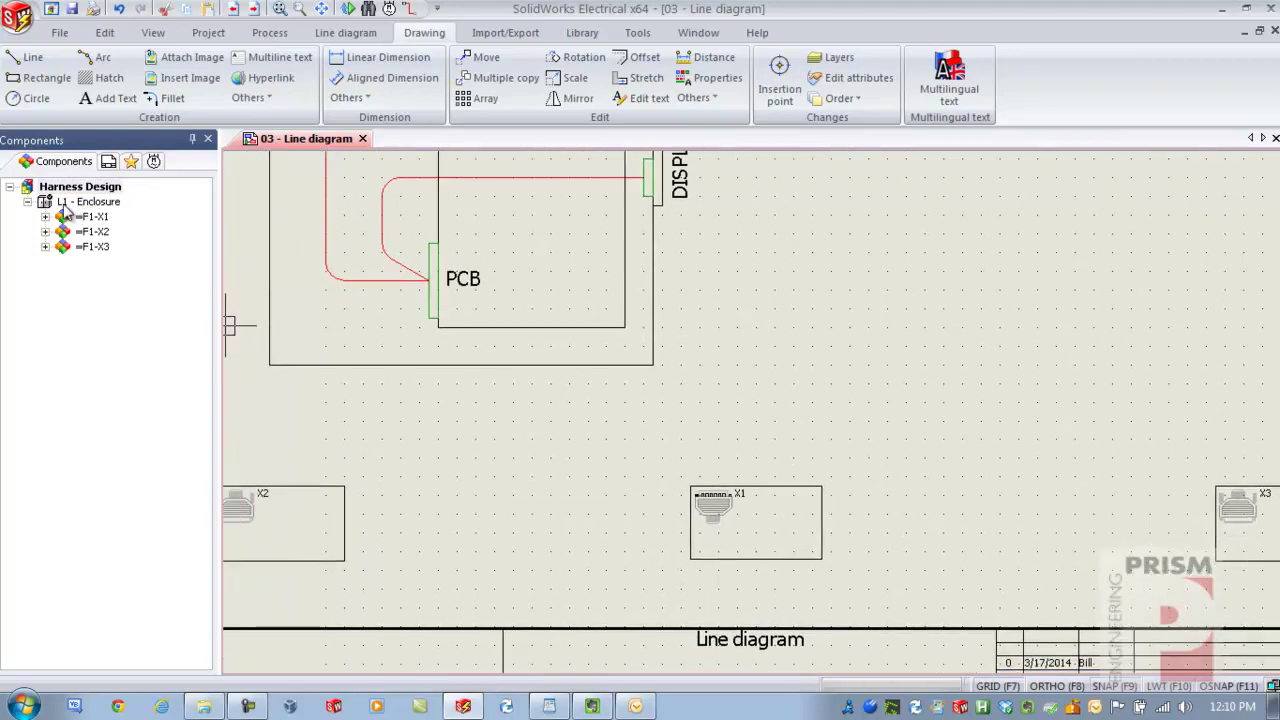
{"action": "middle_click_drag", "start_coordinate": [489, 497], "coordinate": [586, 500]}
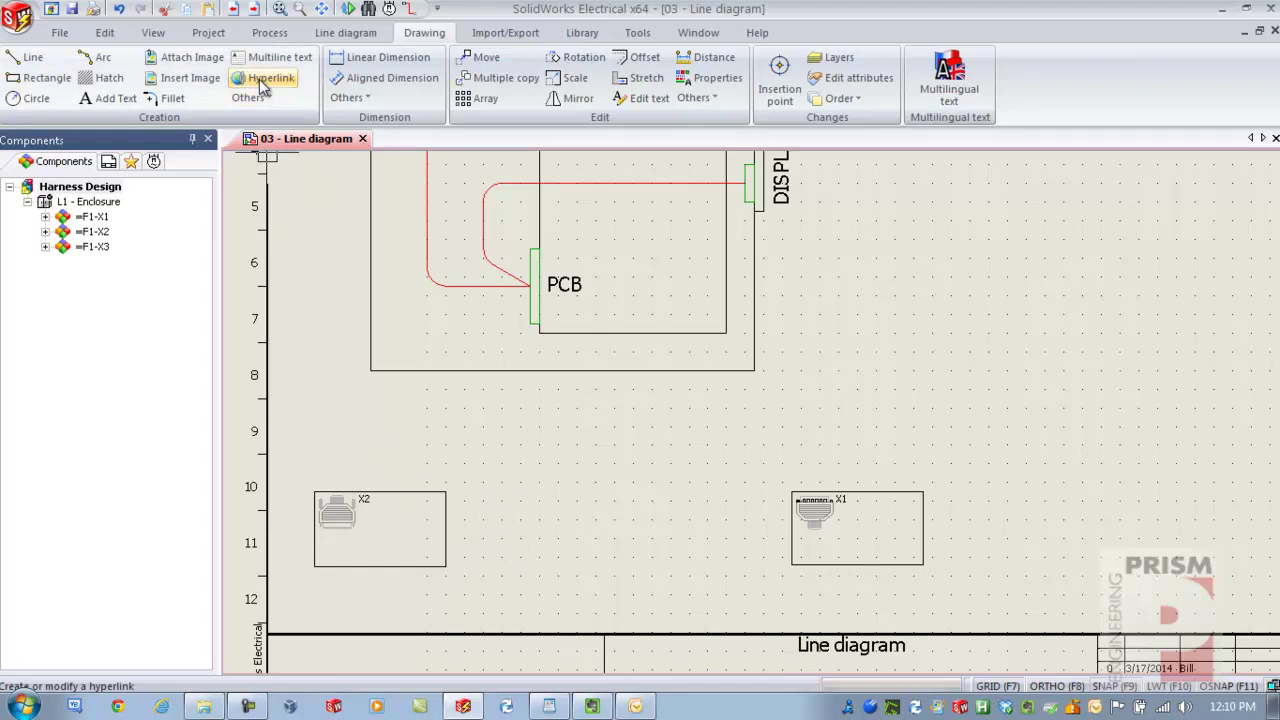
Outline X2 with a location rectangle assigned to L1 - Enclosure
{"action": "left_click", "coordinate": [345, 32]}
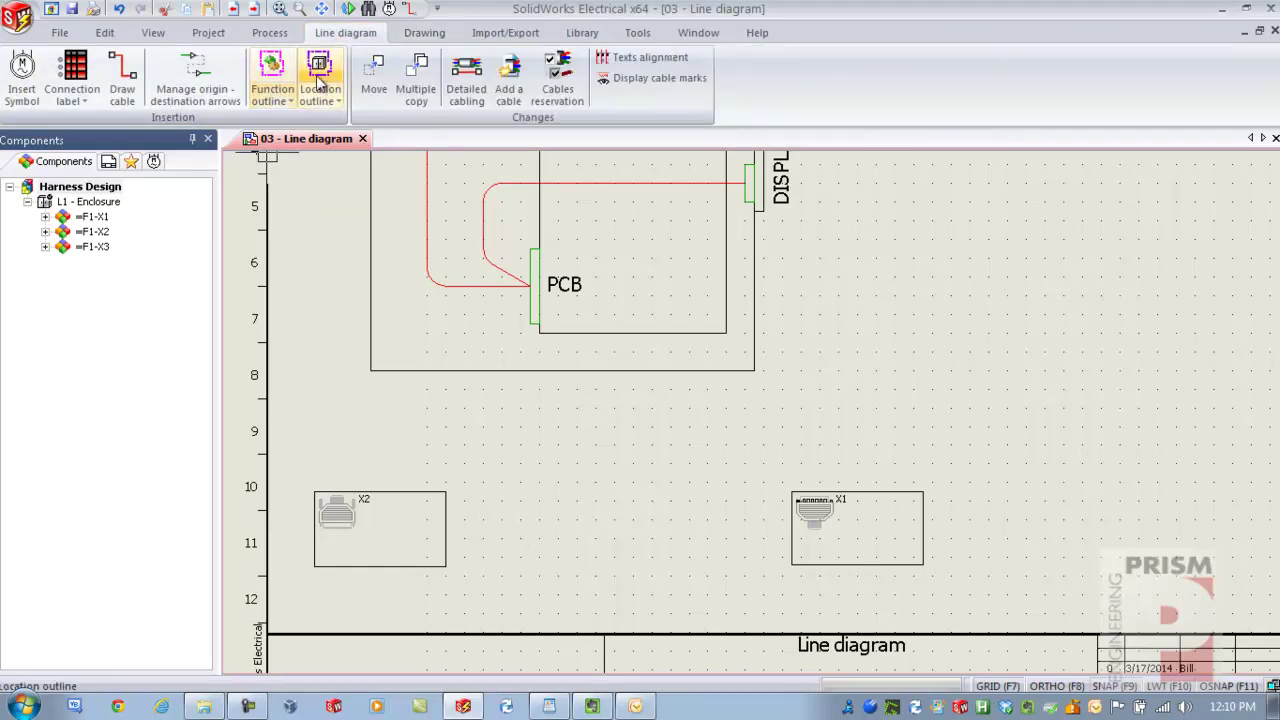
{"action": "left_click", "coordinate": [320, 82]}
{"action": "left_click", "coordinate": [324, 570]}
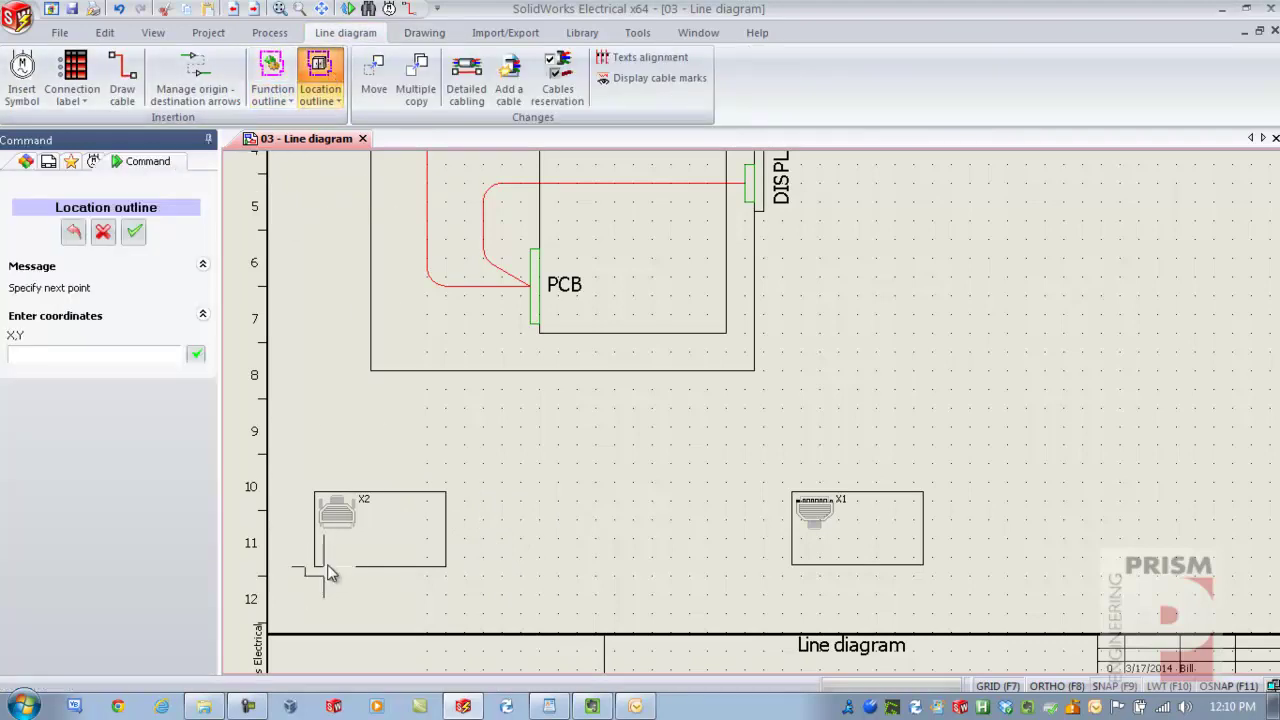
{"action": "left_click", "coordinate": [456, 483]}
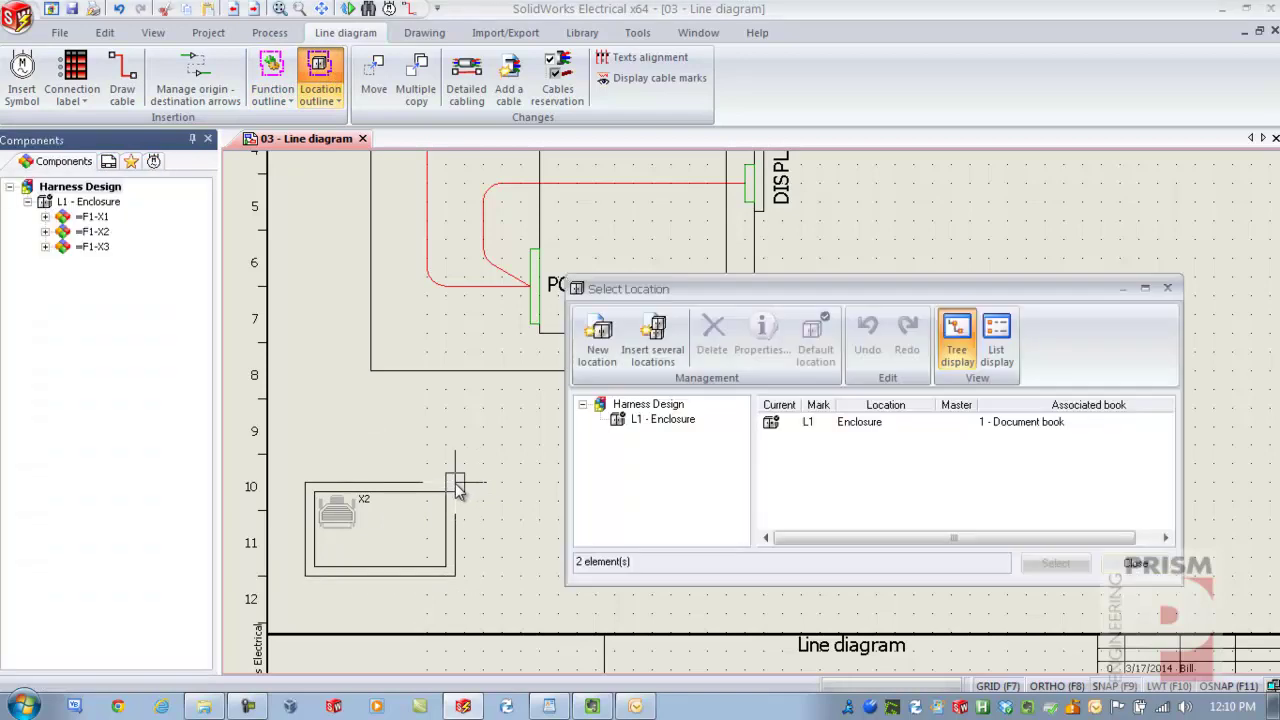
{"action": "left_click", "coordinate": [640, 419]}
{"action": "left_click", "coordinate": [1050, 566]}
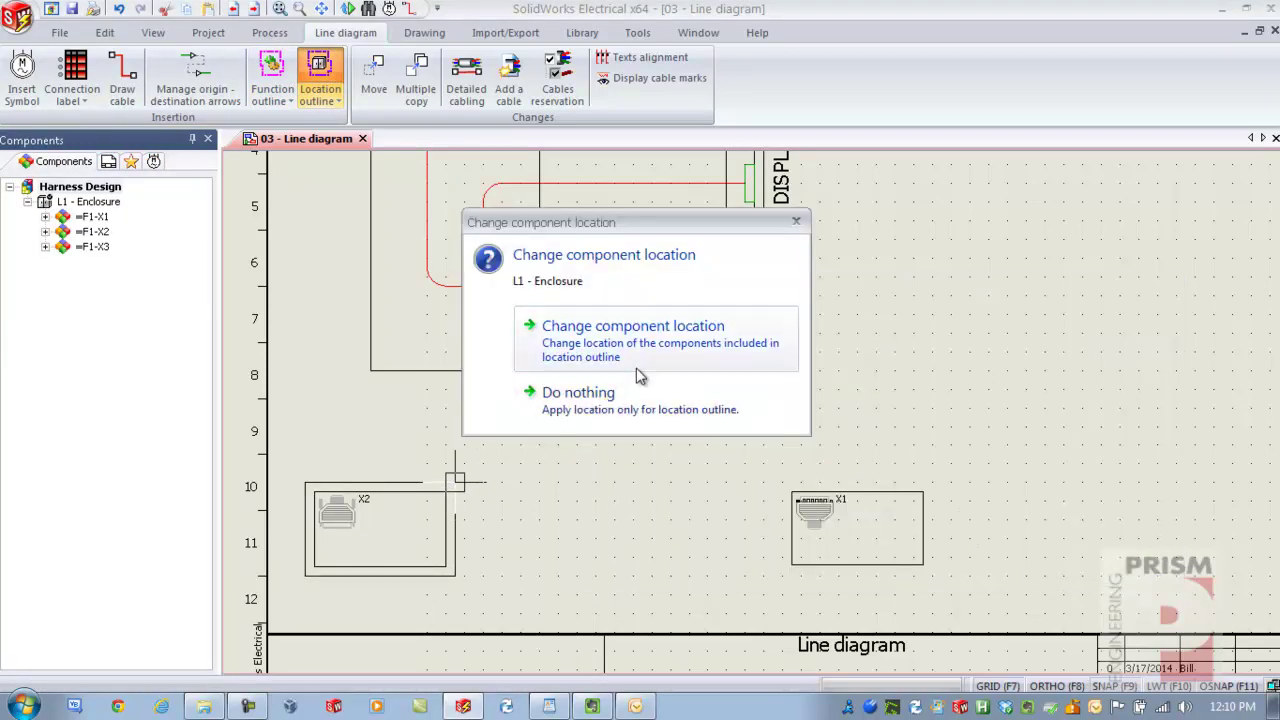
{"action": "left_click", "coordinate": [594, 340]}
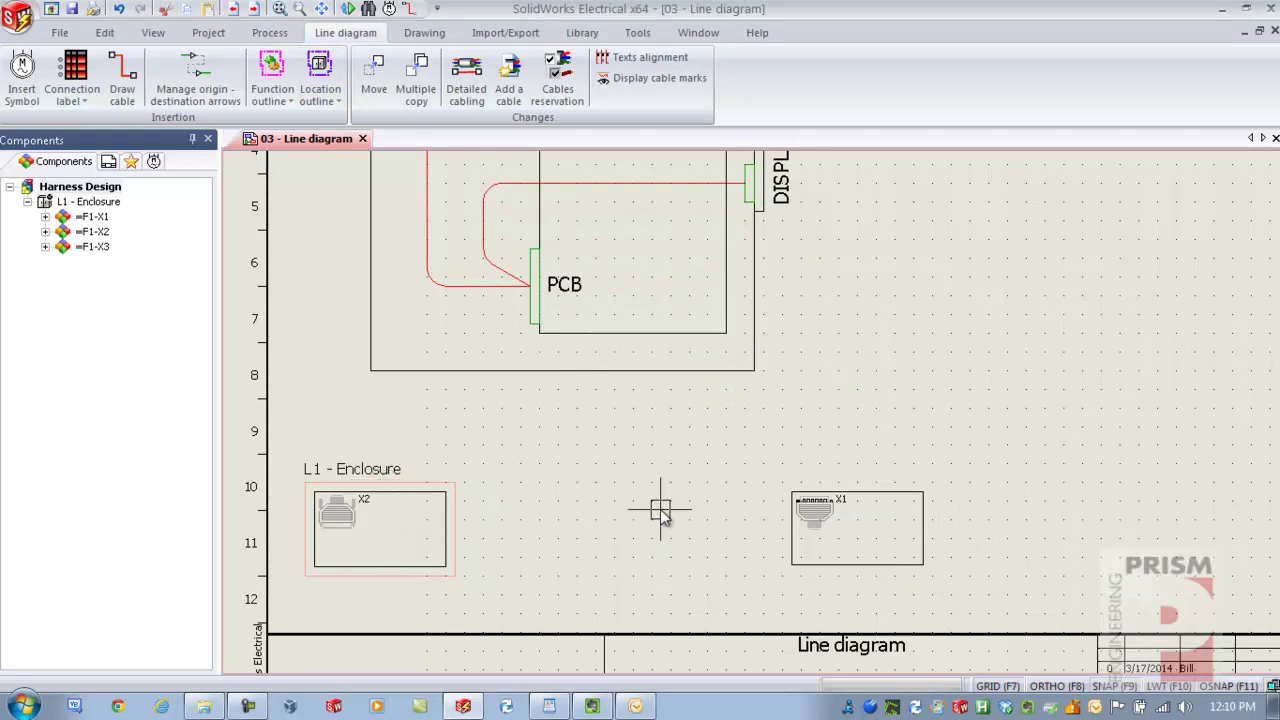
Outline X1 and assign it to a new L2 - PCB location
{"action": "key", "text": "Return"}
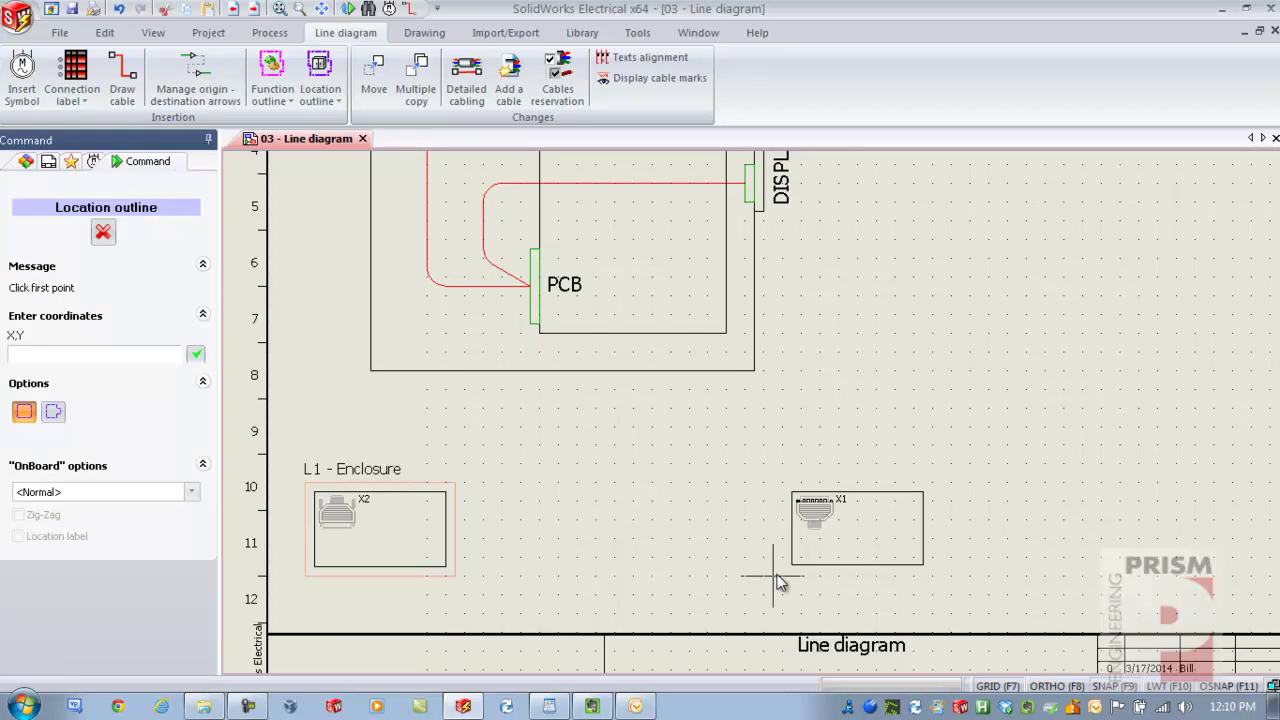
{"action": "left_click", "coordinate": [782, 577]}
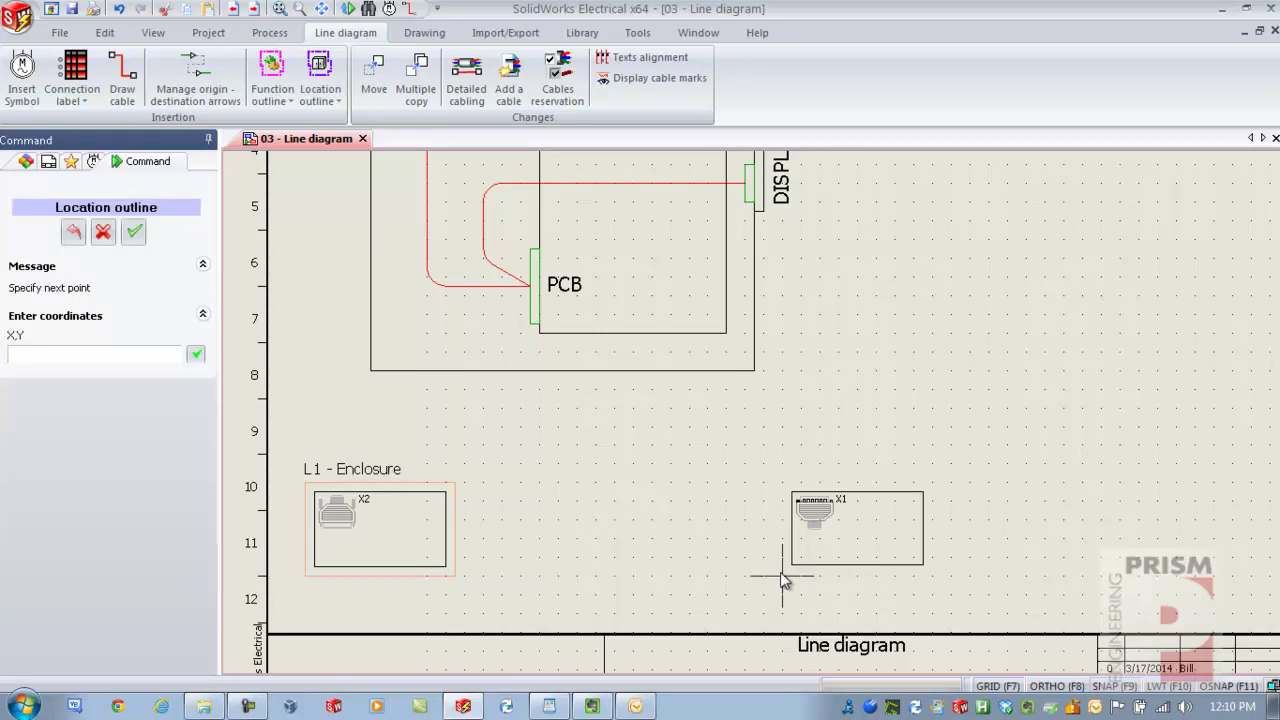
{"action": "left_click", "coordinate": [932, 483]}
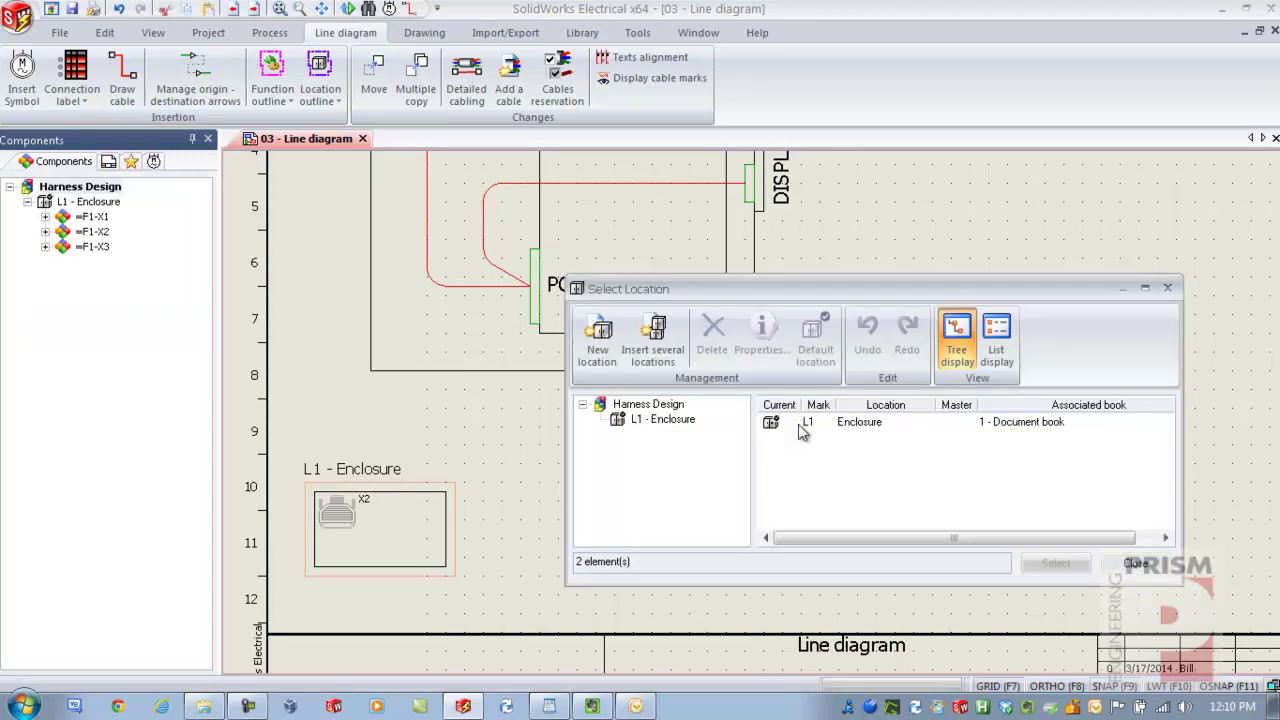
{"action": "left_click", "coordinate": [598, 330]}
{"action": "left_click", "coordinate": [762, 369]}
{"action": "type", "text": "PCB"}
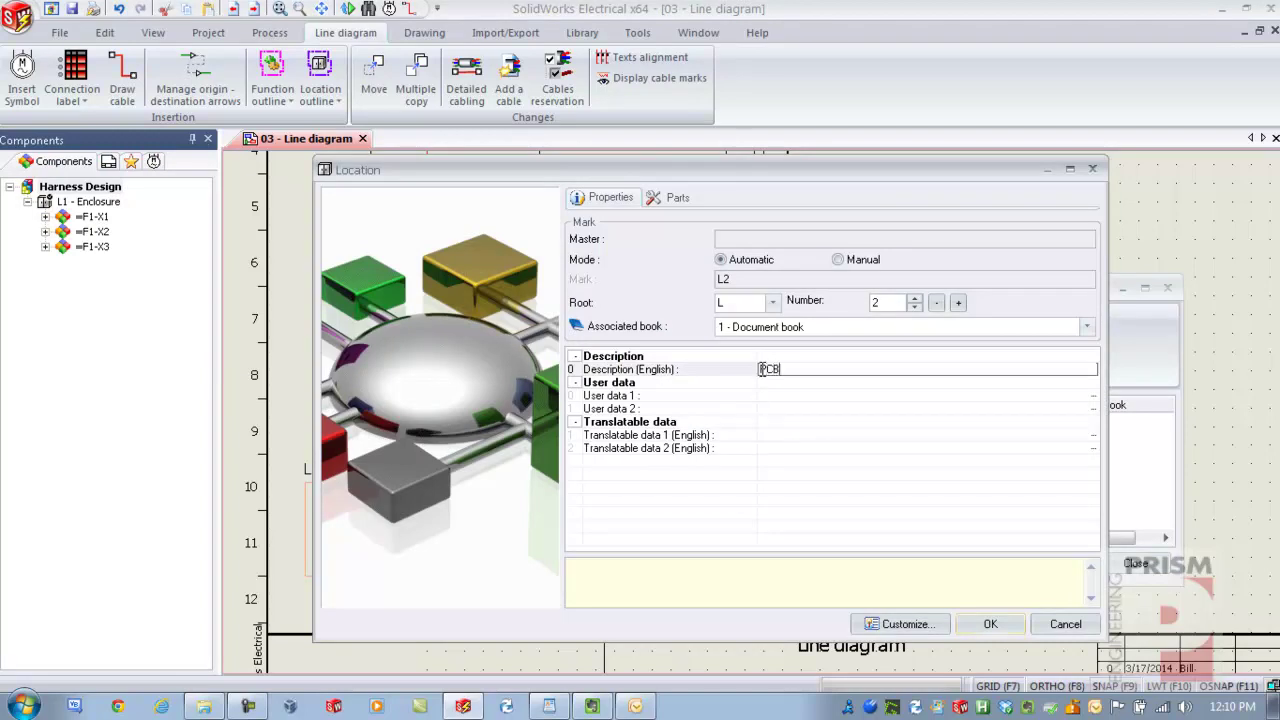
{"action": "left_click", "coordinate": [1005, 626]}
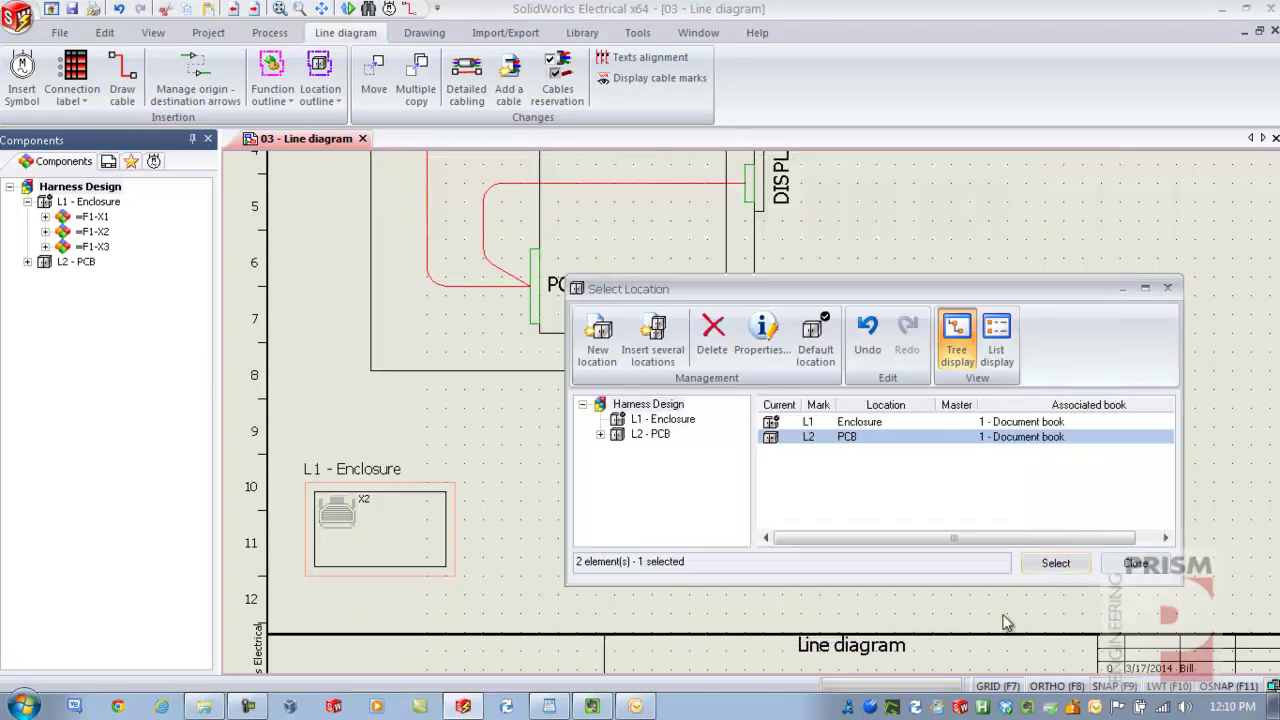
{"action": "left_click", "coordinate": [1055, 561]}
{"action": "left_click", "coordinate": [732, 352]}
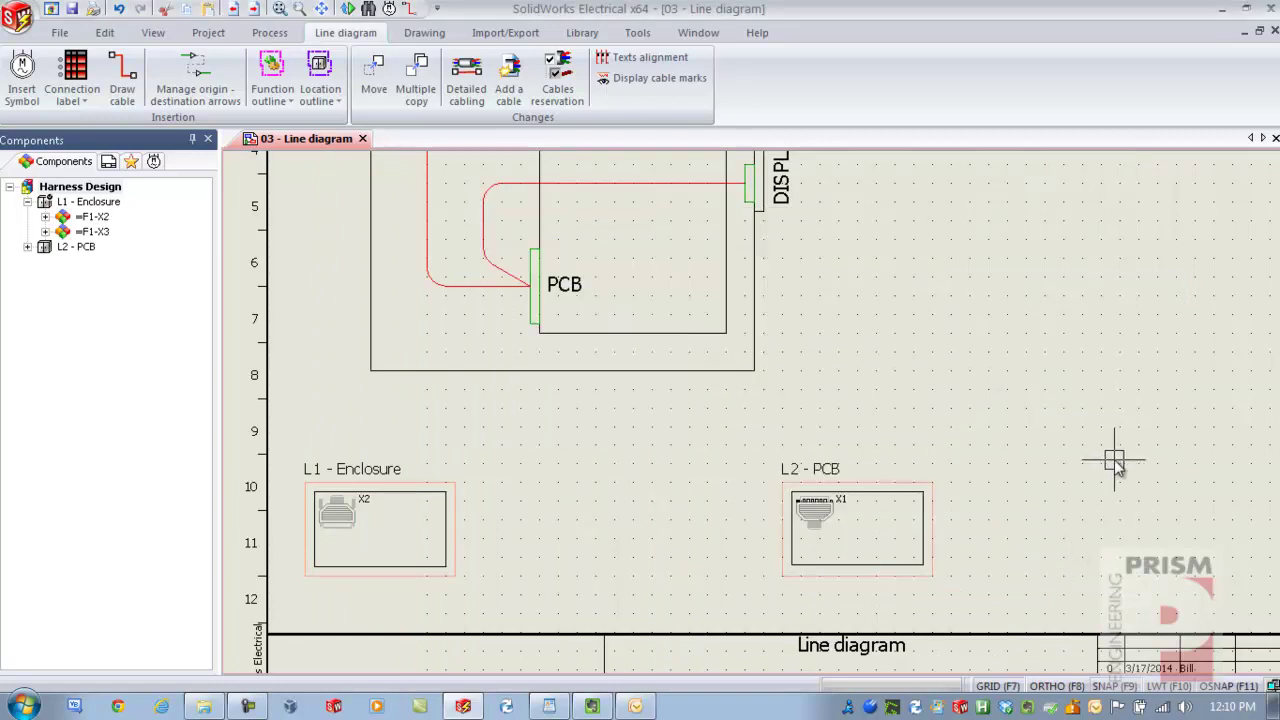
Outline X3 and assign it to a new L3 - Display location
{"action": "middle_click_drag", "start_coordinate": [1108, 457], "coordinate": [685, 443]}
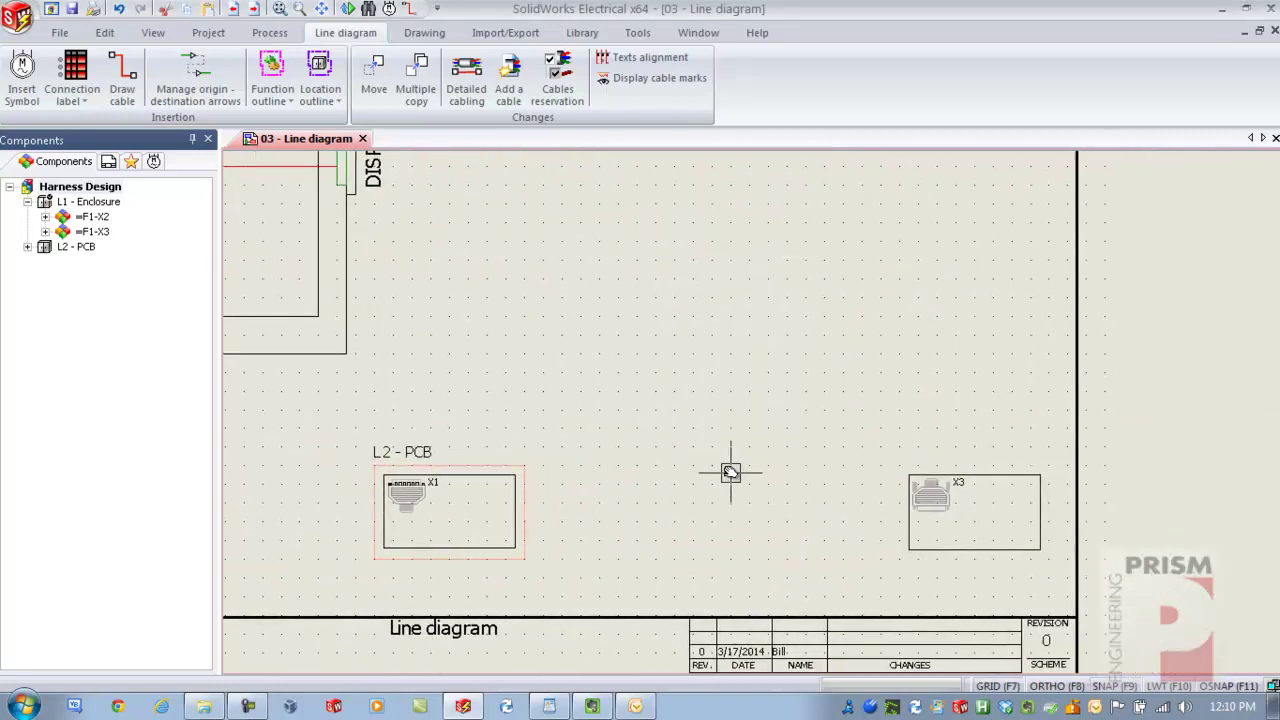
{"action": "left_click", "coordinate": [312, 88]}
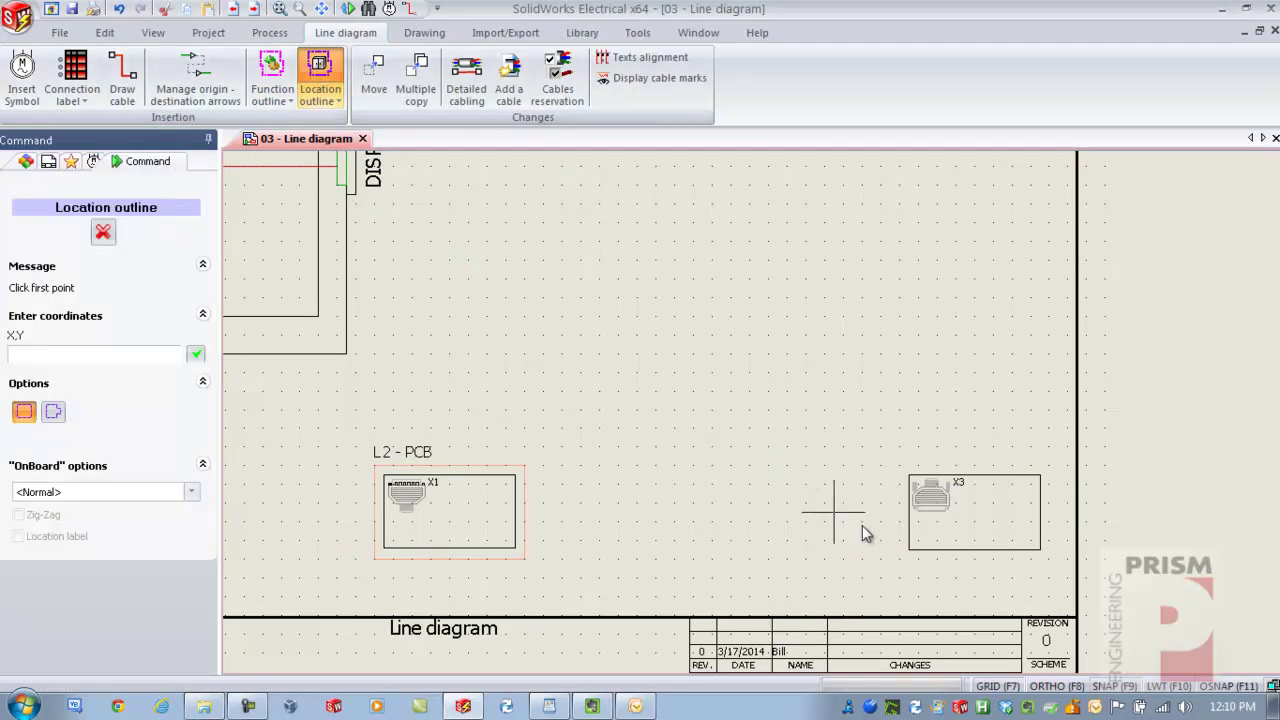
{"action": "left_click", "coordinate": [900, 560]}
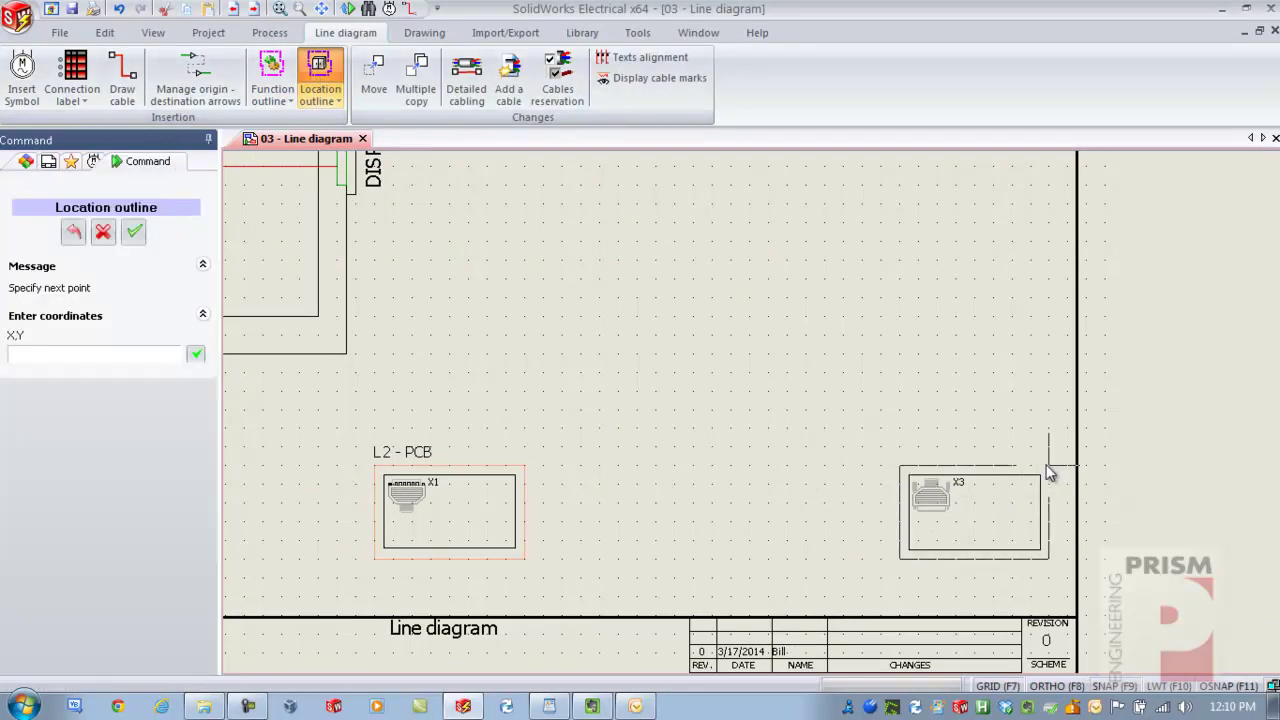
{"action": "left_click", "coordinate": [1049, 473]}
{"action": "left_click", "coordinate": [597, 340]}
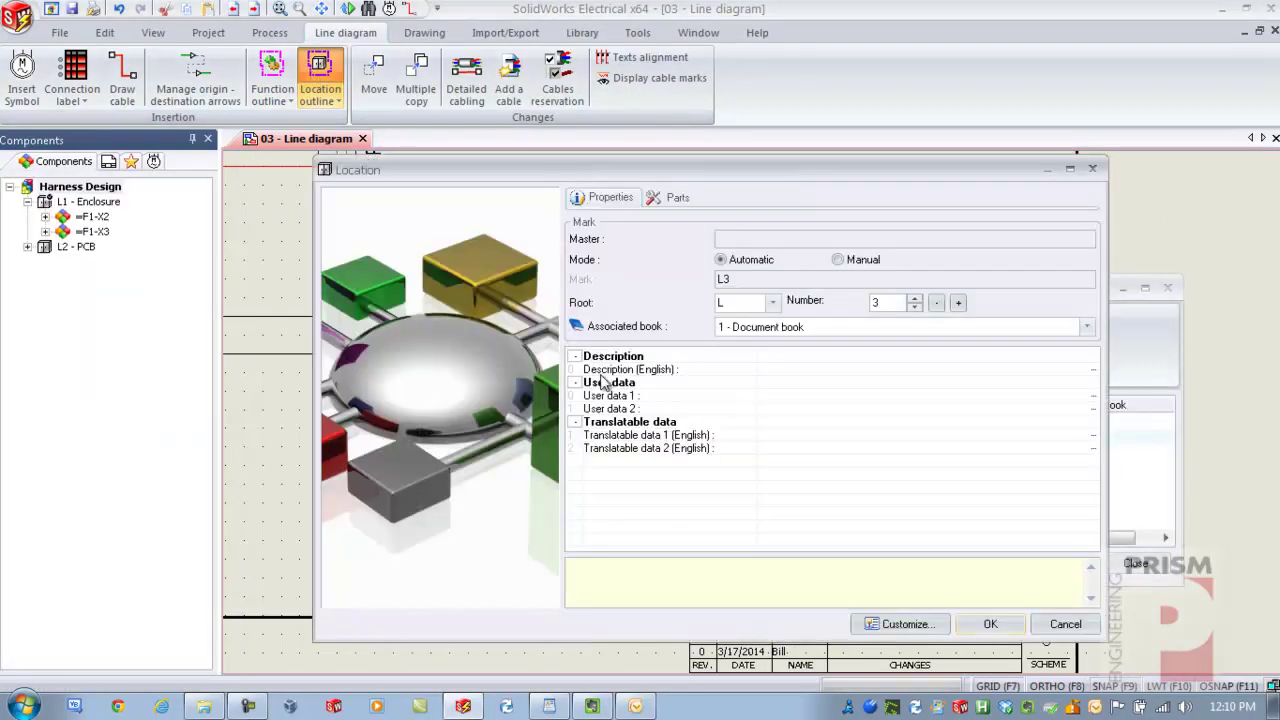
{"action": "left_click", "coordinate": [764, 369]}
{"action": "type", "text": "Display"}
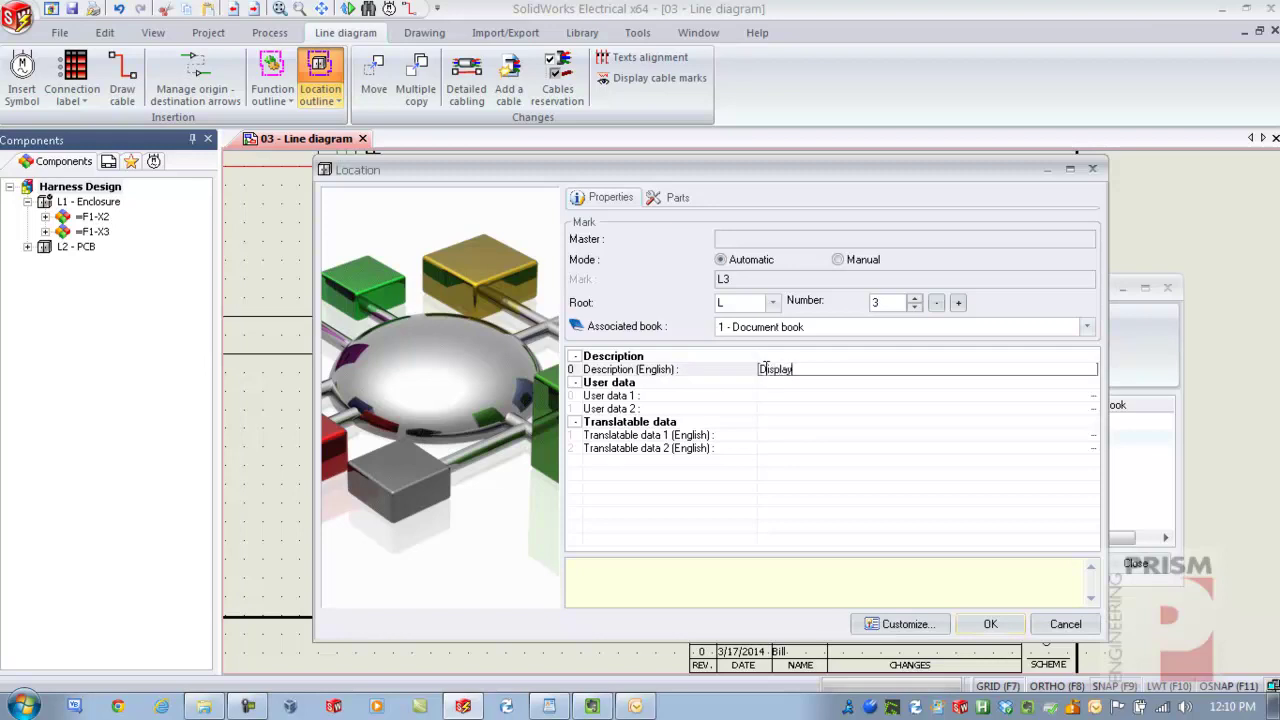
{"action": "left_click", "coordinate": [990, 624]}
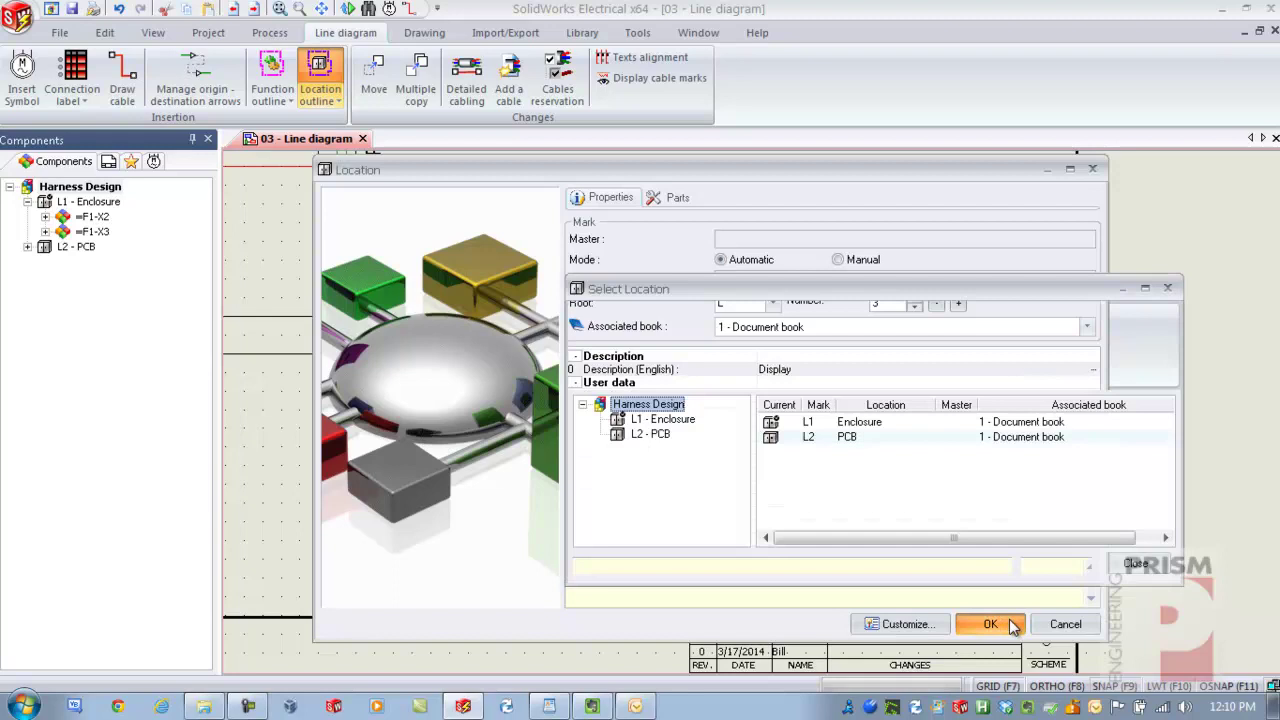
{"action": "left_click", "coordinate": [1056, 563]}
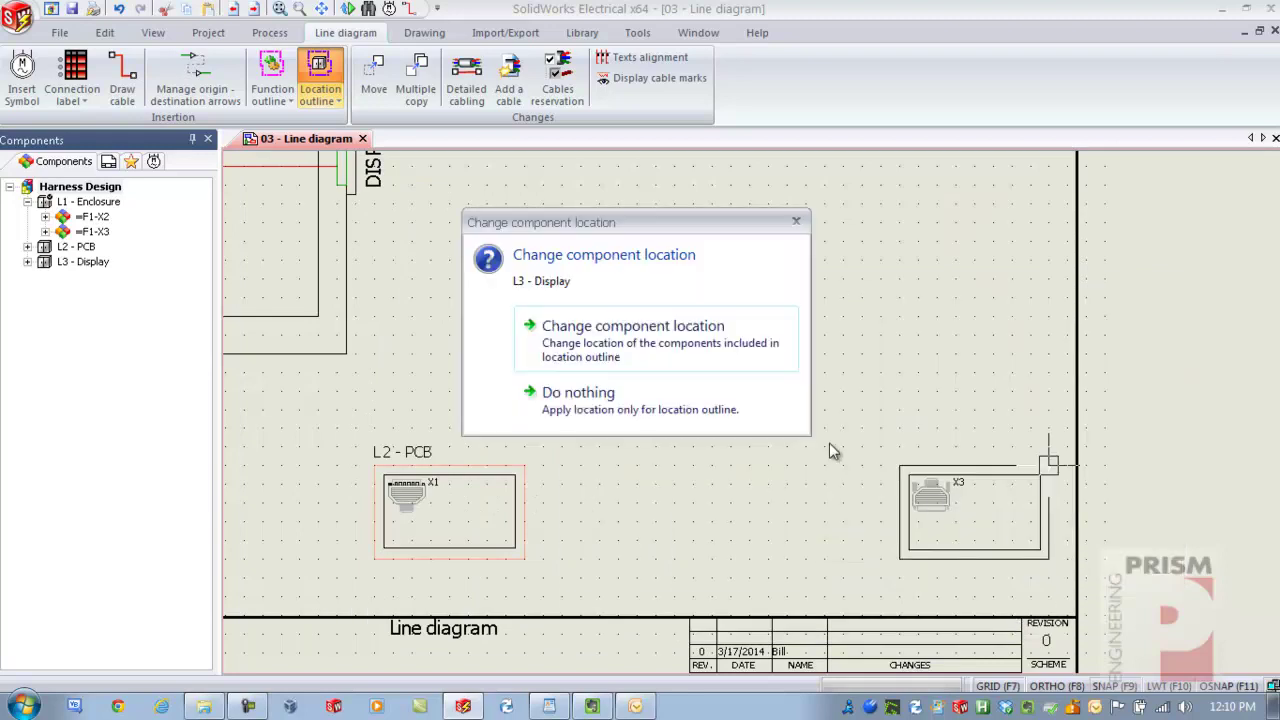
{"action": "left_click", "coordinate": [691, 359]}
{"action": "left_click", "coordinate": [28, 246]}
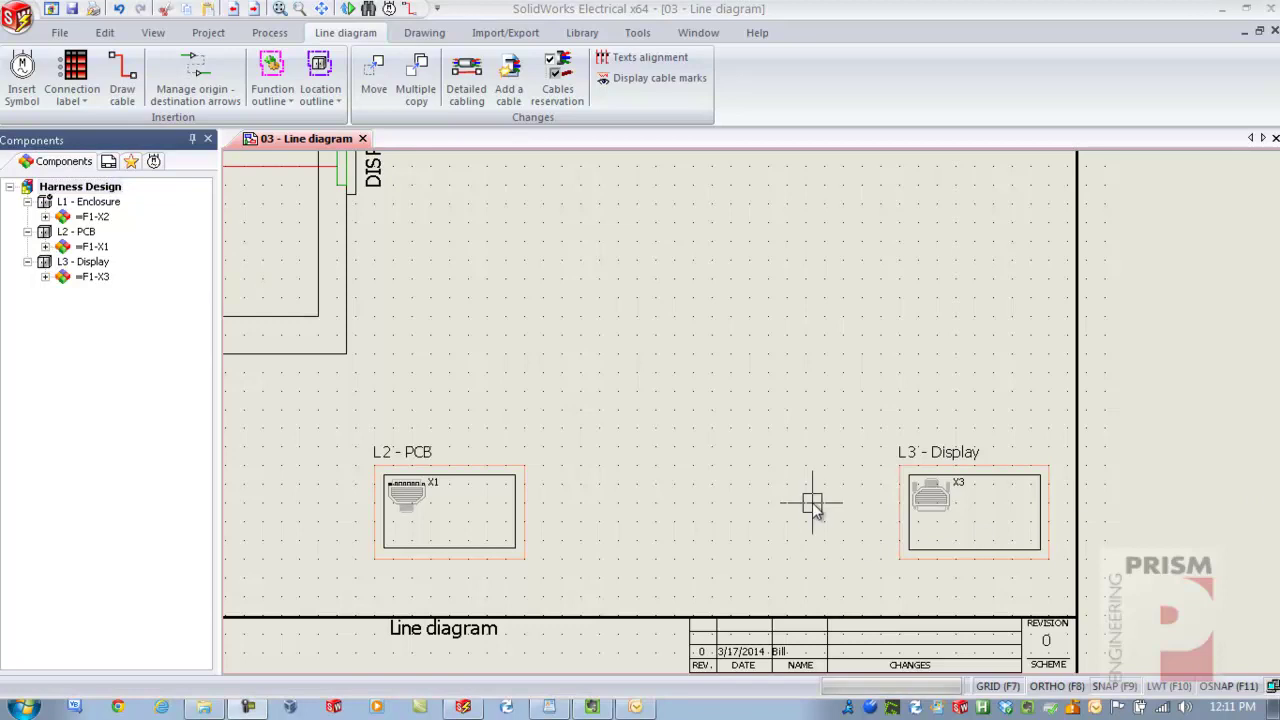
Draw a cable from PCB connector X1 to Display connector X3
{"action": "left_click", "coordinate": [116, 75]}
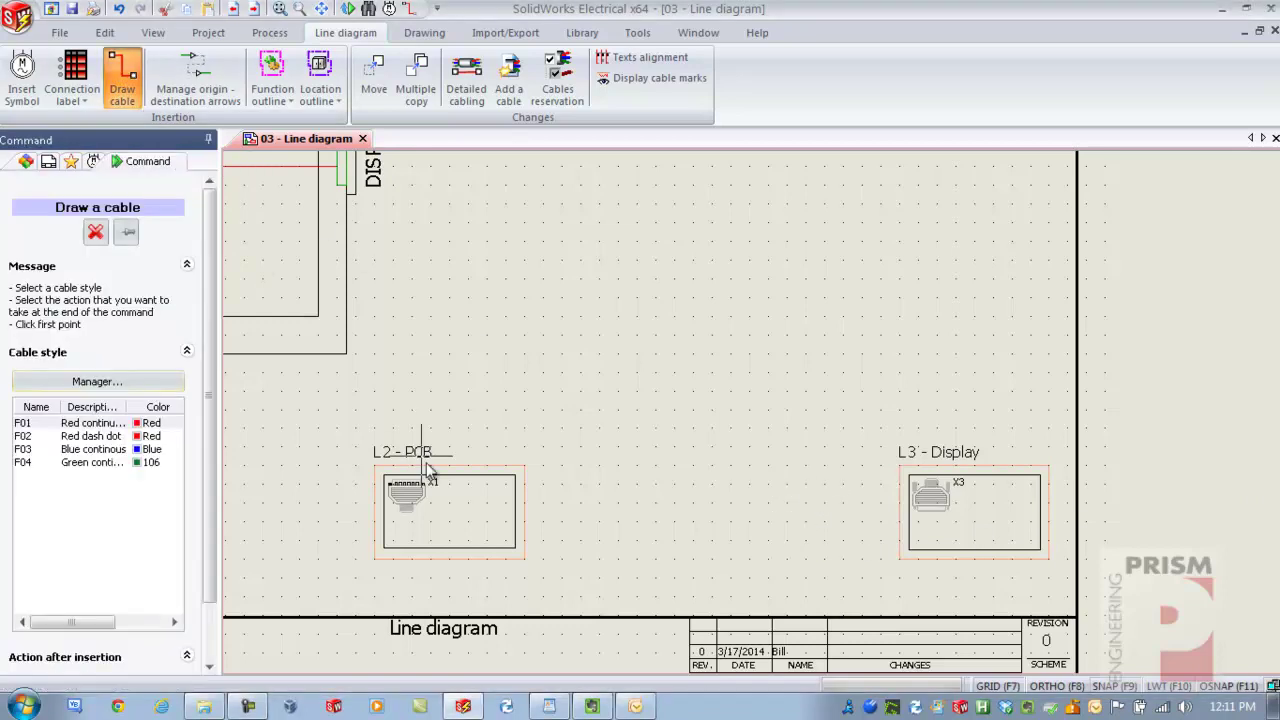
{"action": "left_click", "coordinate": [516, 513]}
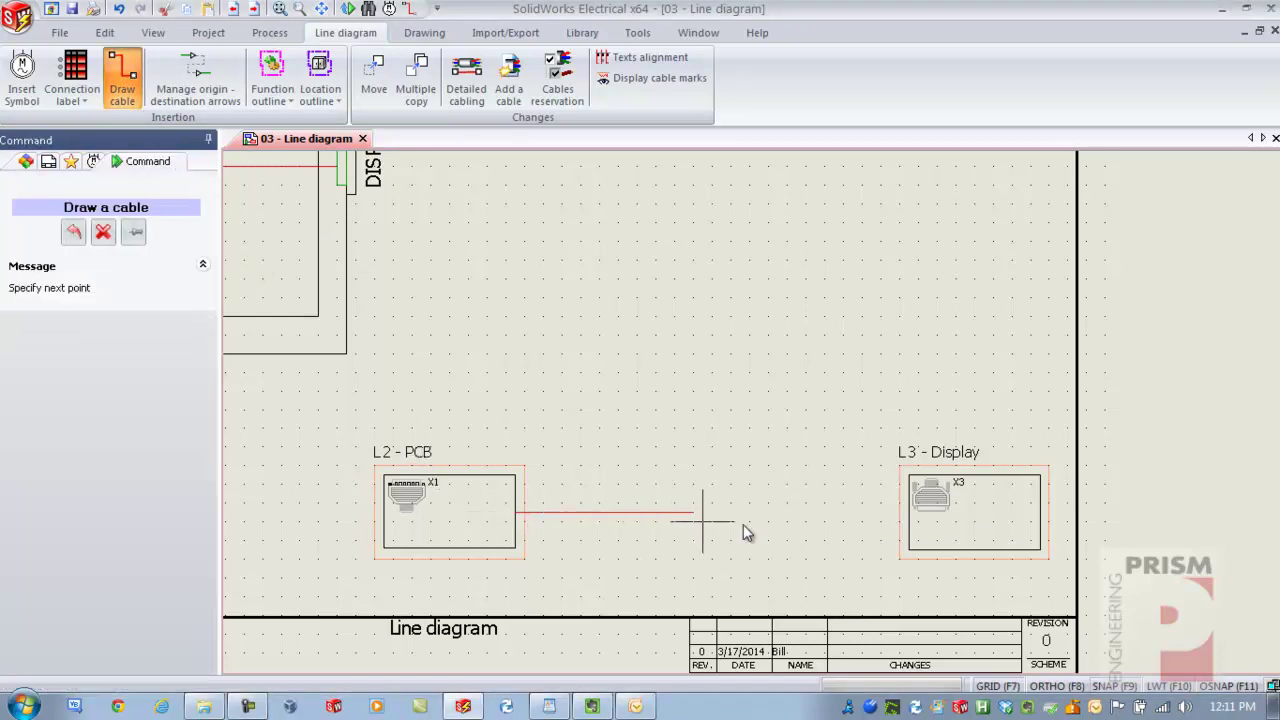
{"action": "left_click", "coordinate": [909, 513]}
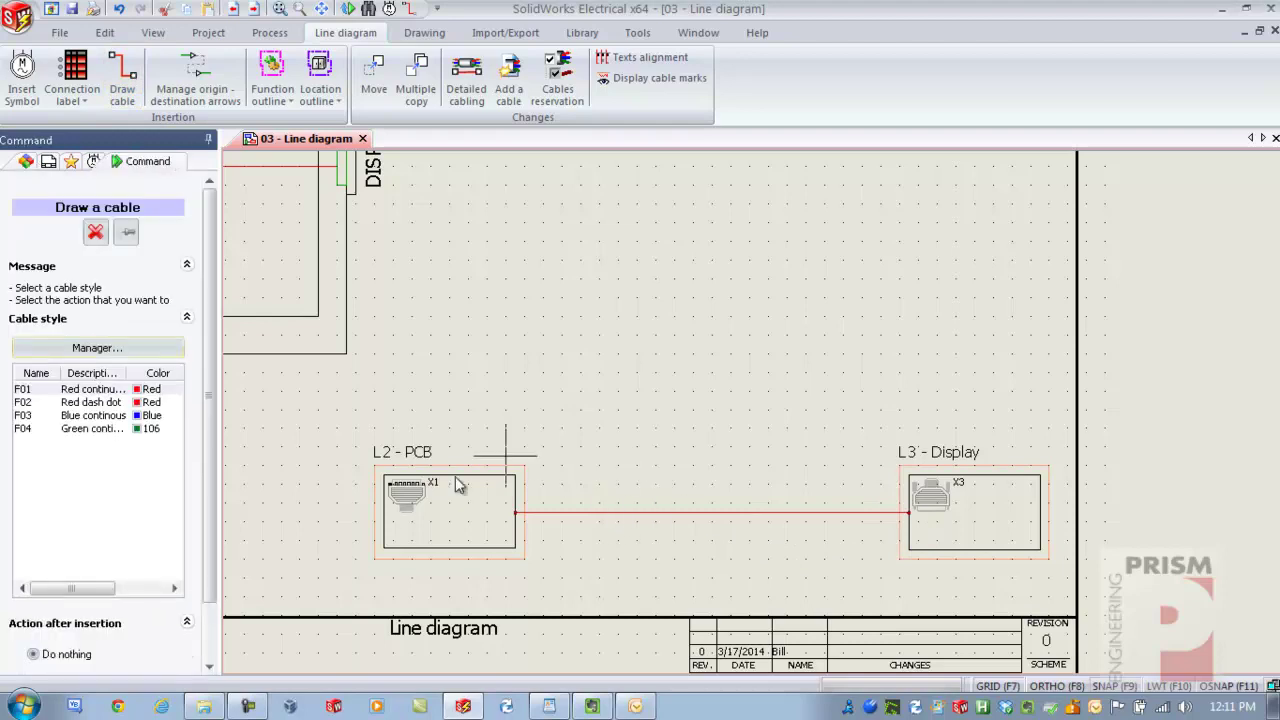
Draw a second cable from the PCB connector to the Enclosure connector
{"action": "key", "text": "Return"}
{"action": "left_click", "coordinate": [386, 513]}
{"action": "middle_click_drag", "start_coordinate": [337, 514], "coordinate": [662, 520]}
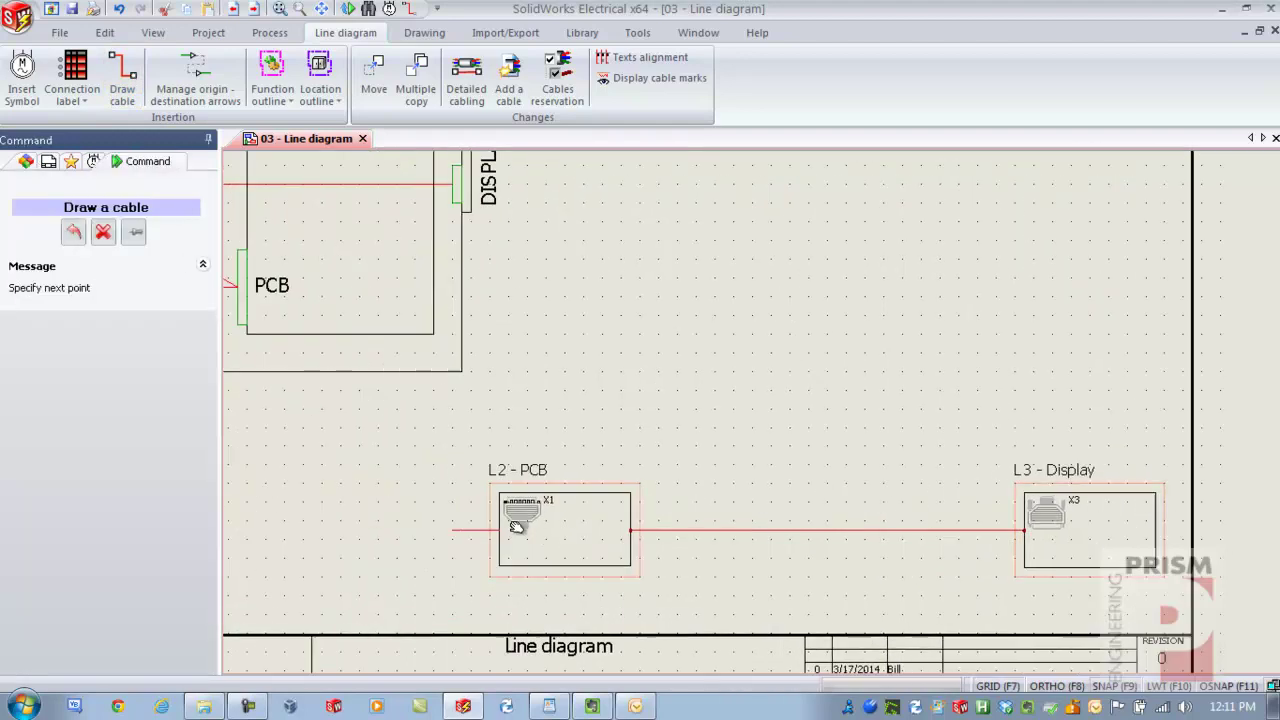
{"action": "left_click", "coordinate": [362, 519]}
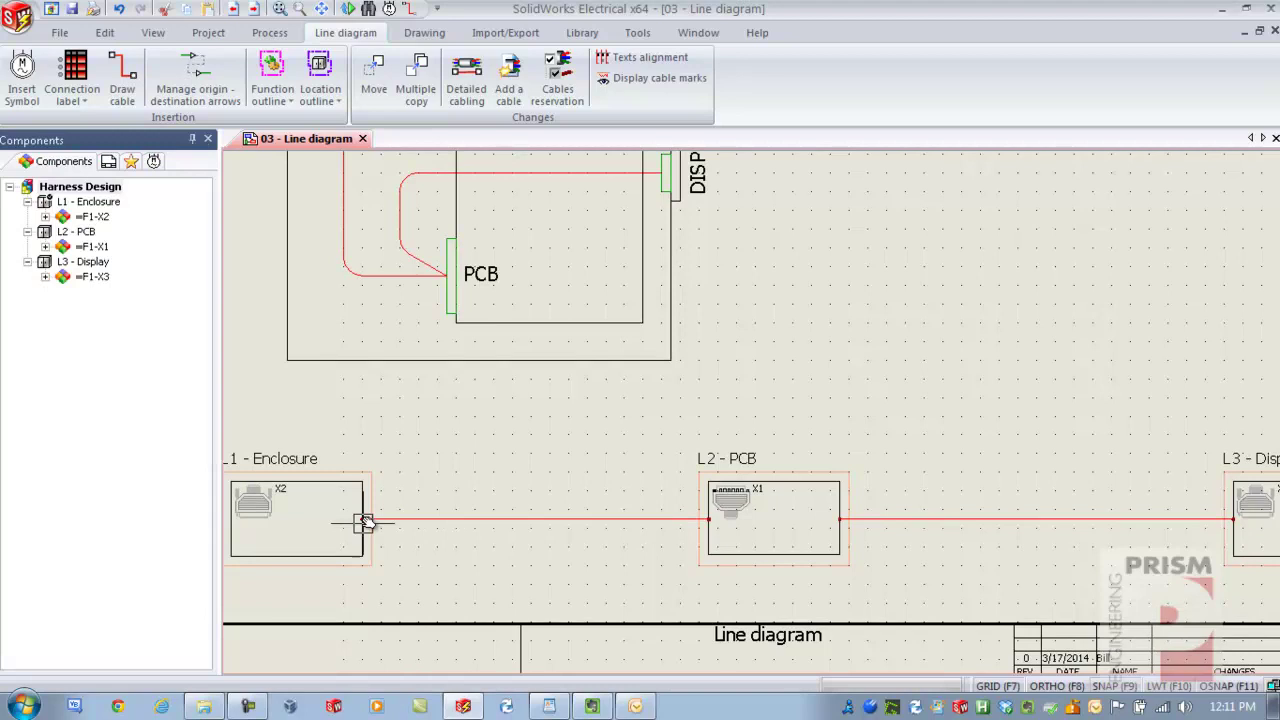
Zoom out and pan so all location outlines and cabled connectors show
{"action": "scroll", "coordinate": [516, 471], "scroll_direction": "down", "scroll_amount": 1}
{"action": "middle_click_drag", "start_coordinate": [600, 457], "coordinate": [606, 537]}
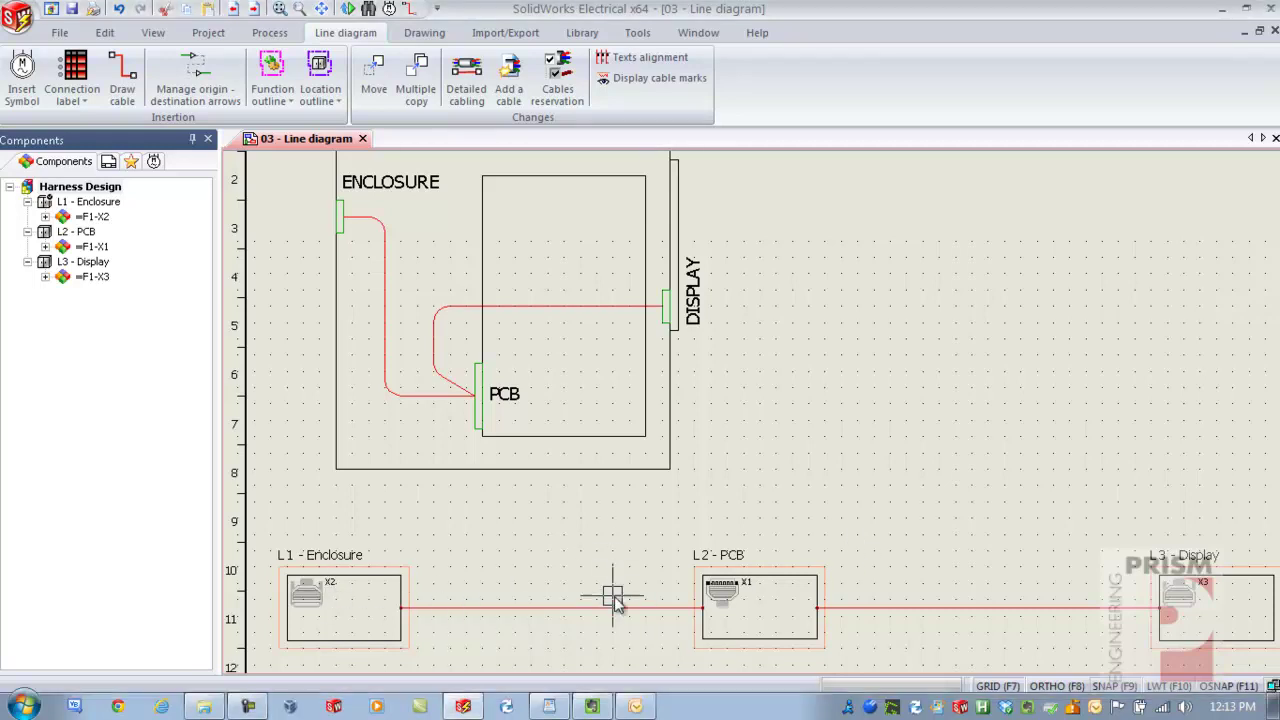
Filter parts to 5 circuits and assign Phoenix Contact 1774911 to Display connector X3
{"action": "right_click", "coordinate": [1163, 604]}
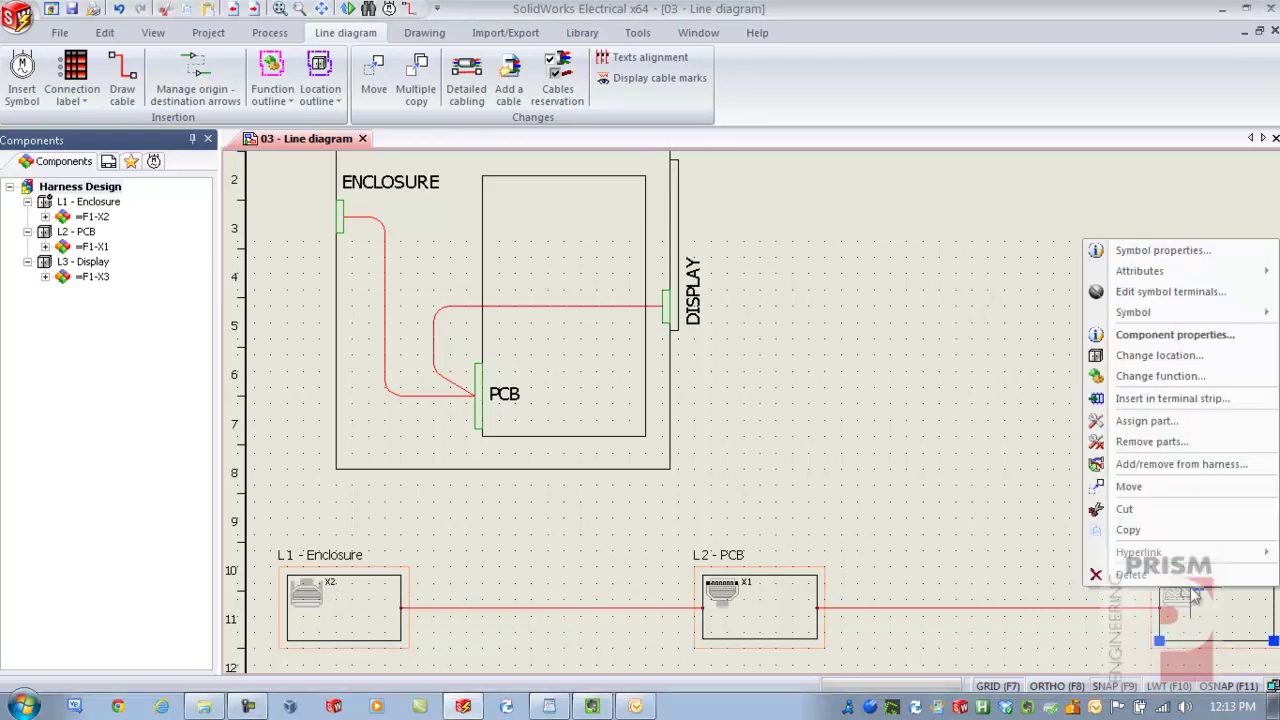
{"action": "left_click", "coordinate": [1172, 423]}
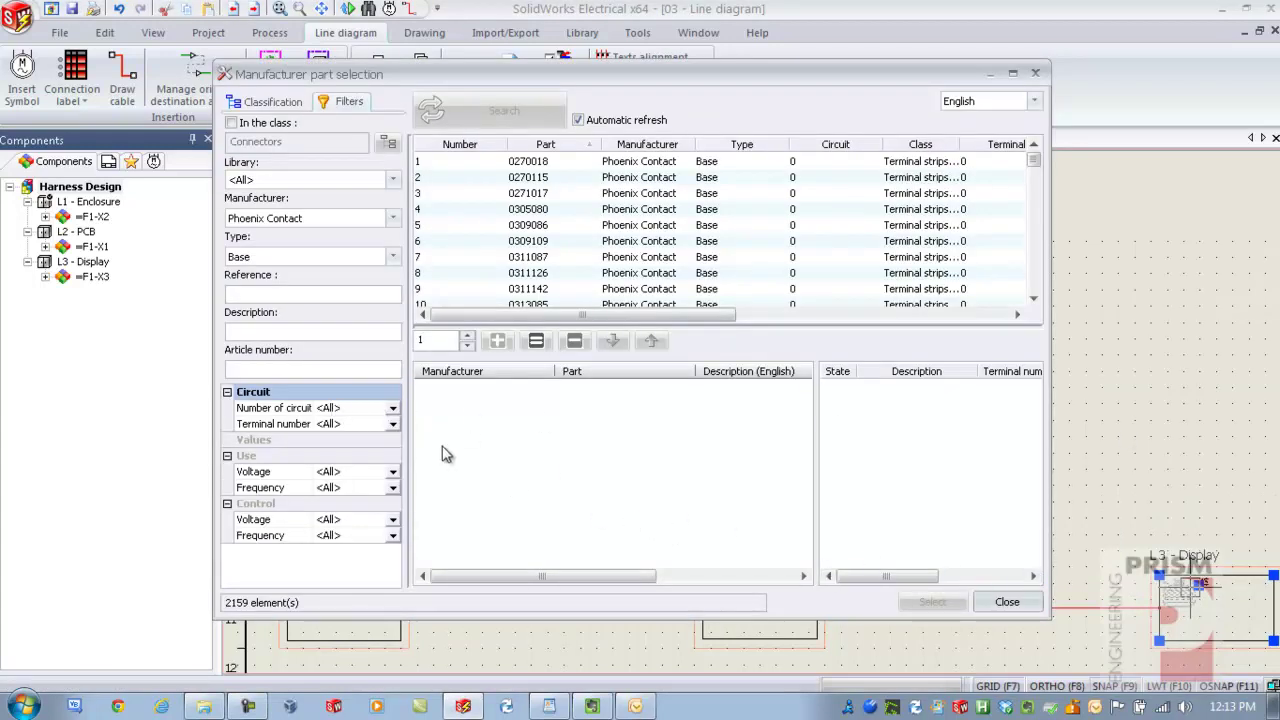
{"action": "left_click", "coordinate": [371, 410]}
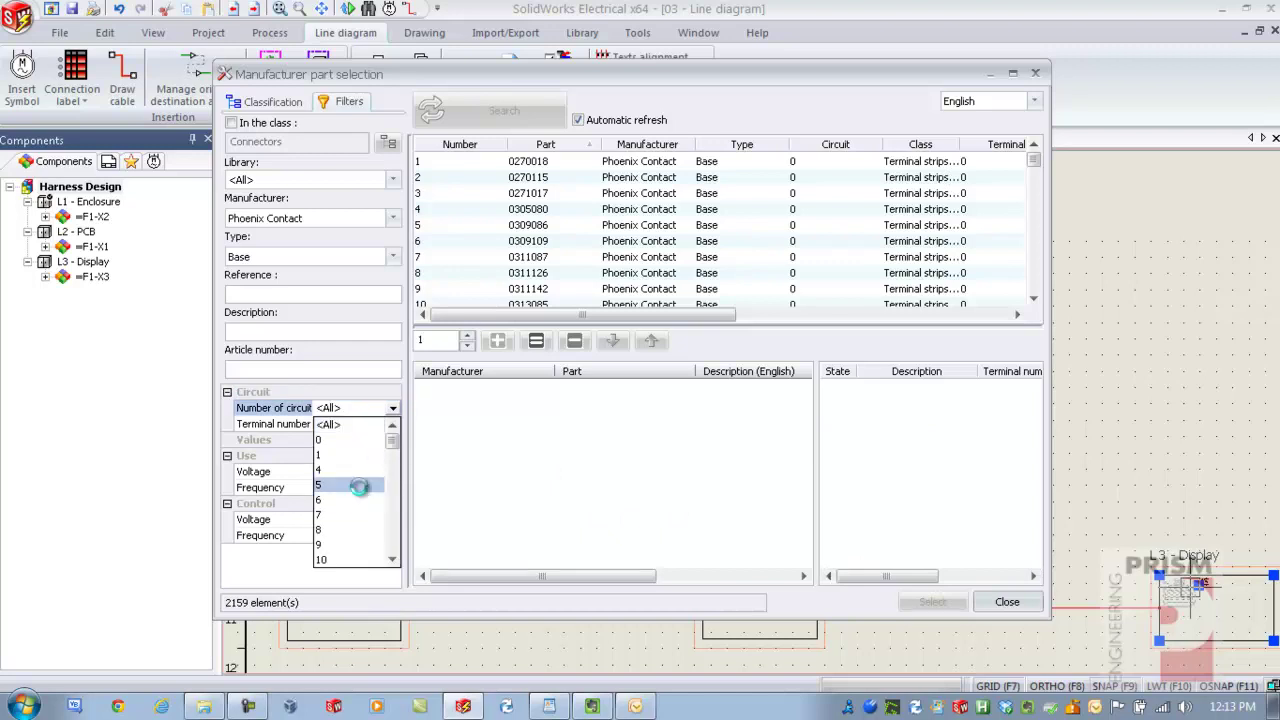
{"action": "left_click", "coordinate": [364, 486]}
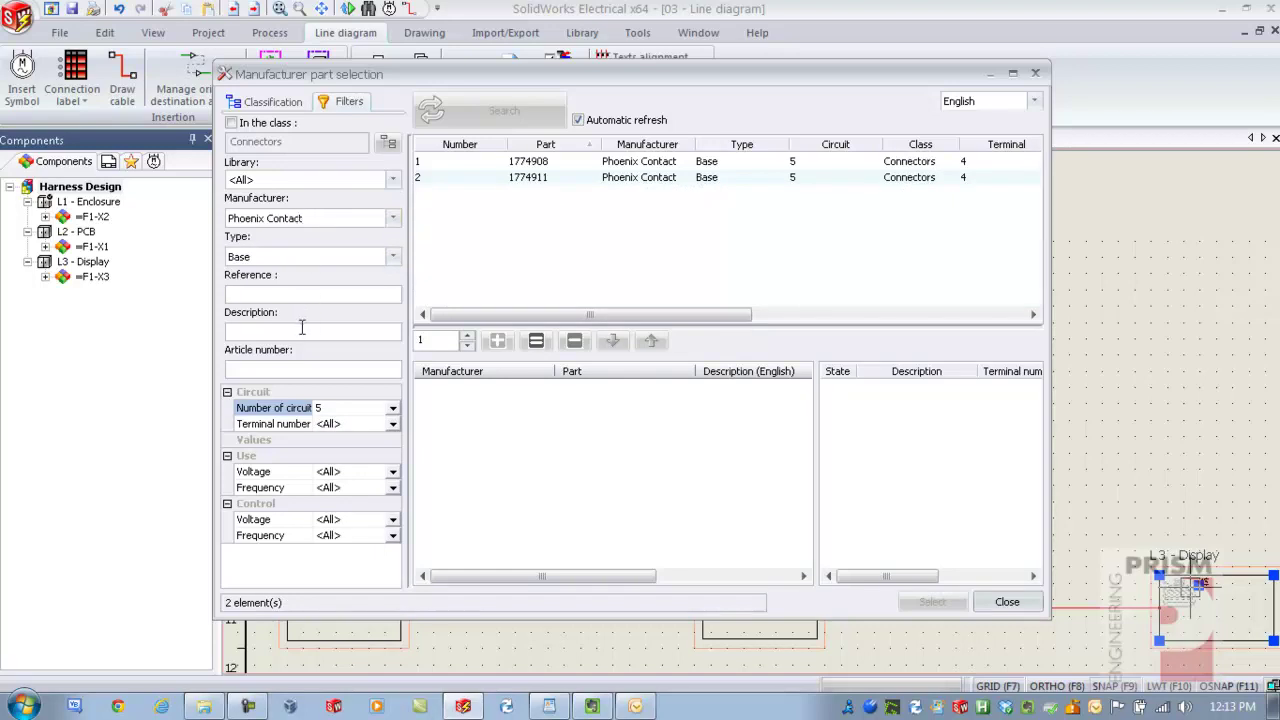
{"action": "left_click", "coordinate": [636, 180]}
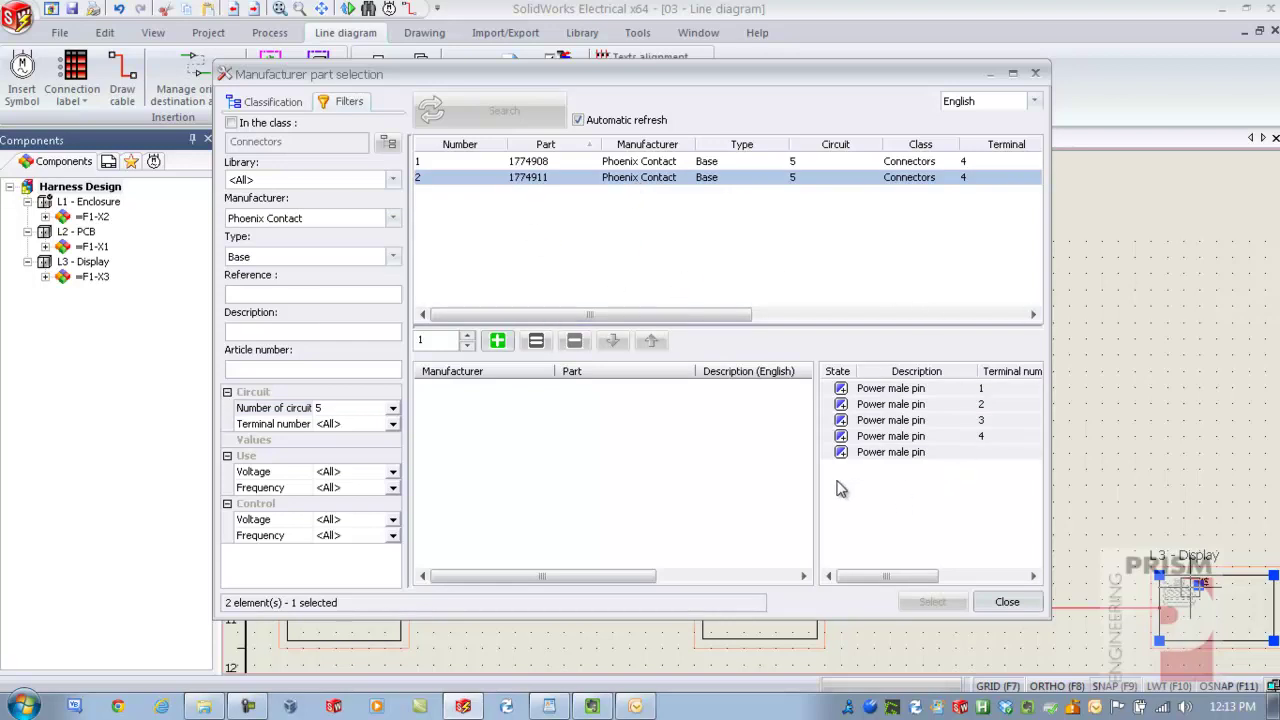
{"action": "double_click", "coordinate": [580, 180]}
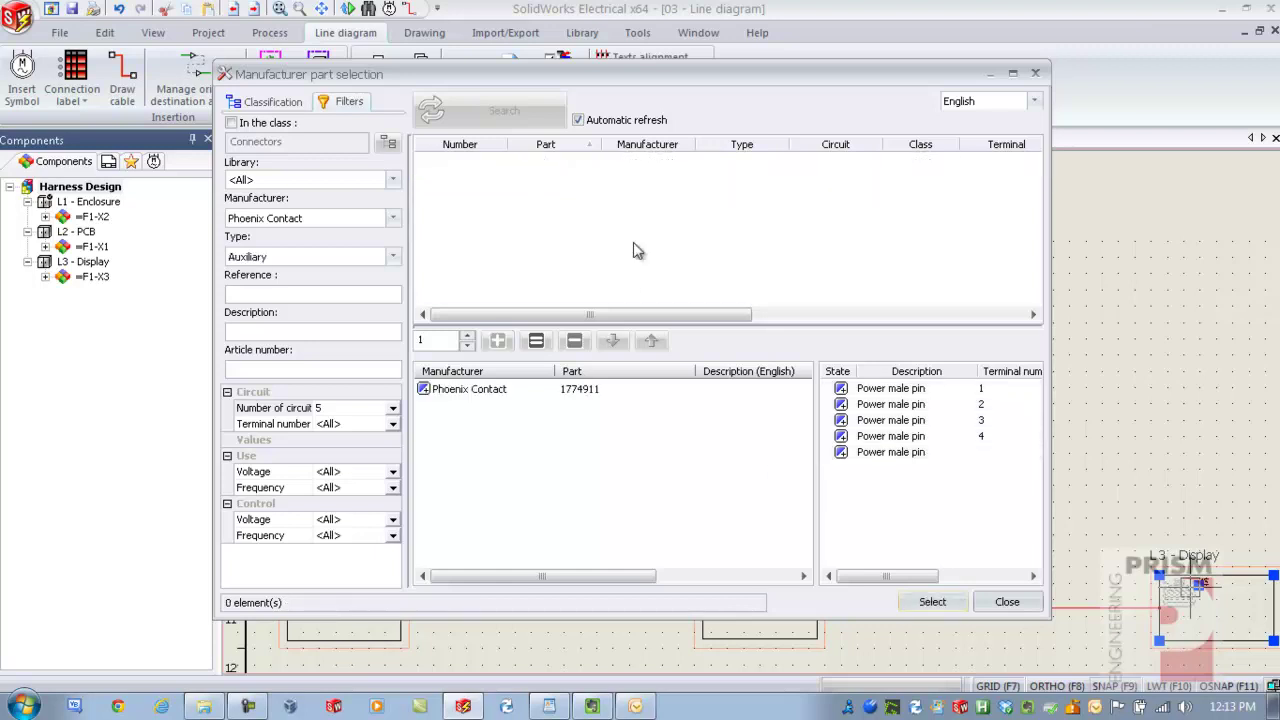
{"action": "left_click", "coordinate": [936, 601]}
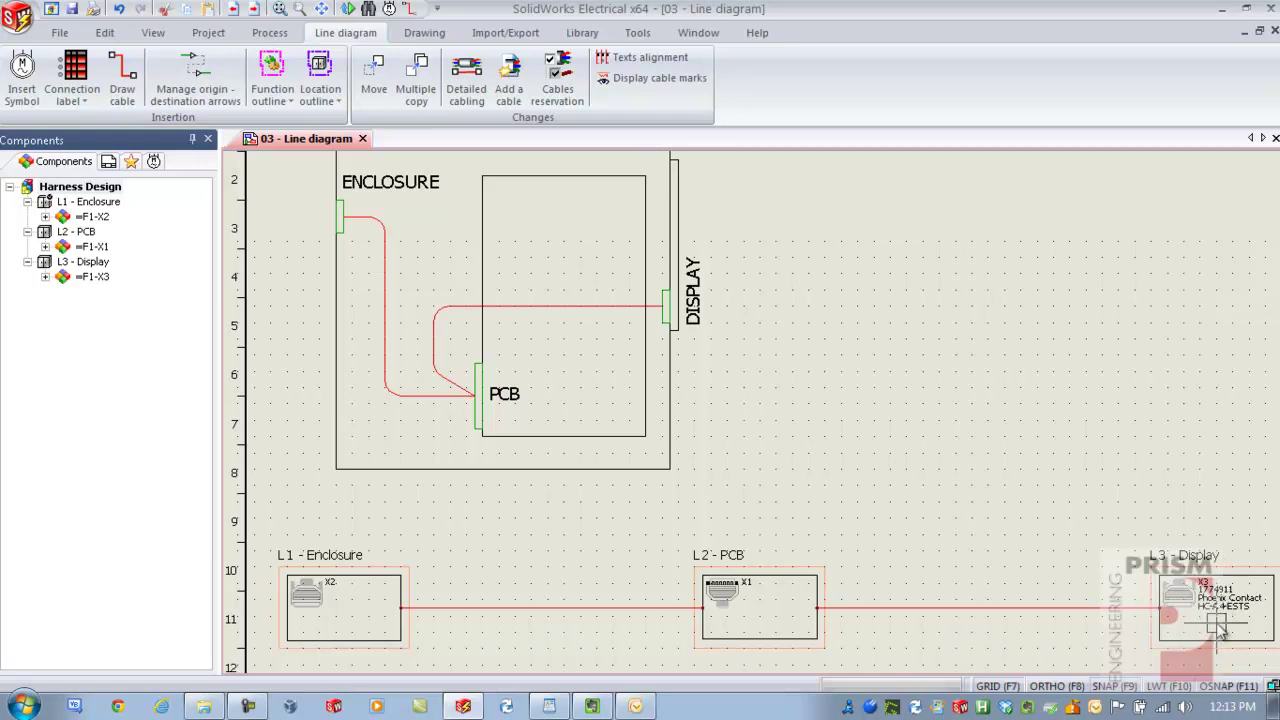
Give Enclosure connector X2 the five-circuit Phoenix Contact part 1774908 via Assign part
{"action": "right_click", "coordinate": [330, 600]}
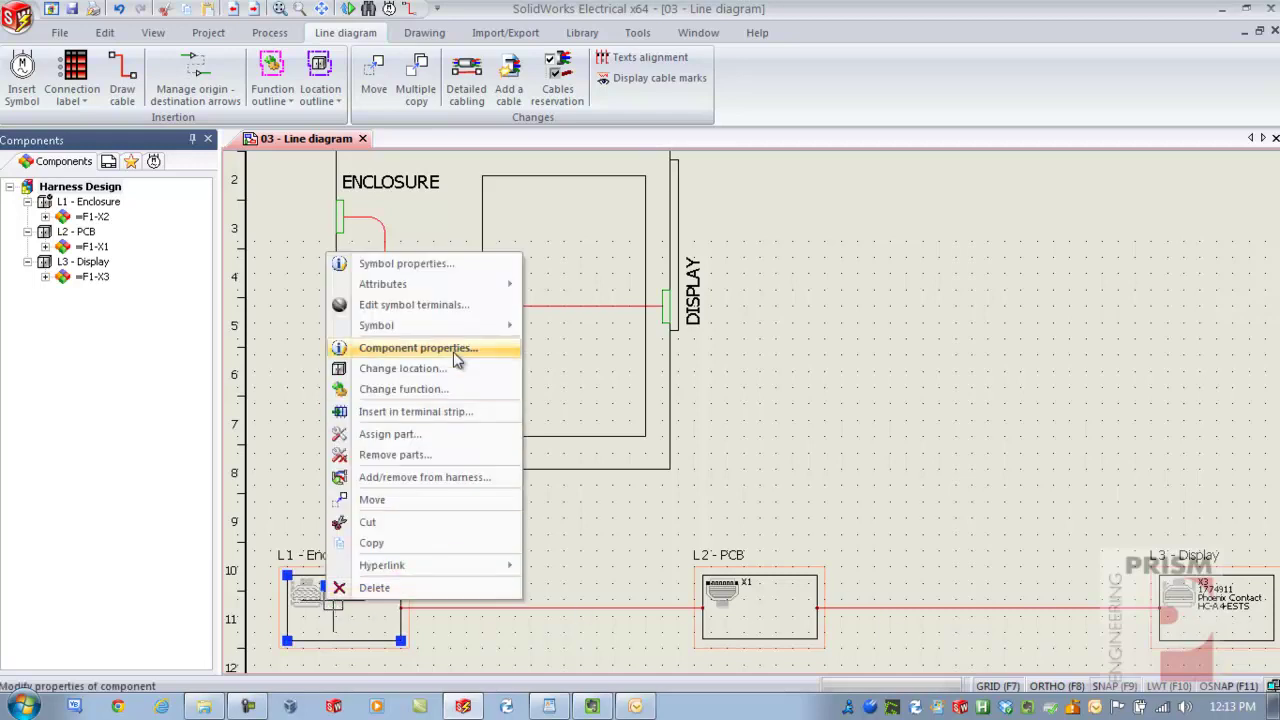
{"action": "left_click", "coordinate": [460, 443]}
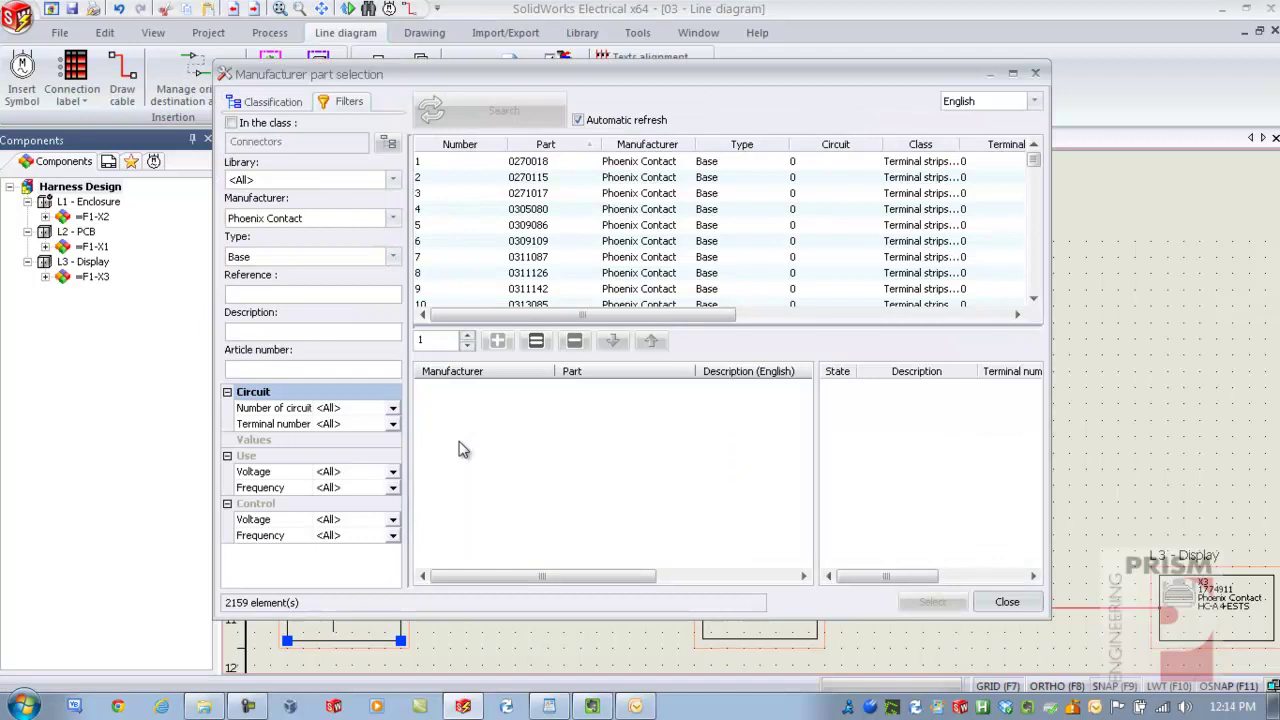
{"action": "left_click", "coordinate": [390, 409]}
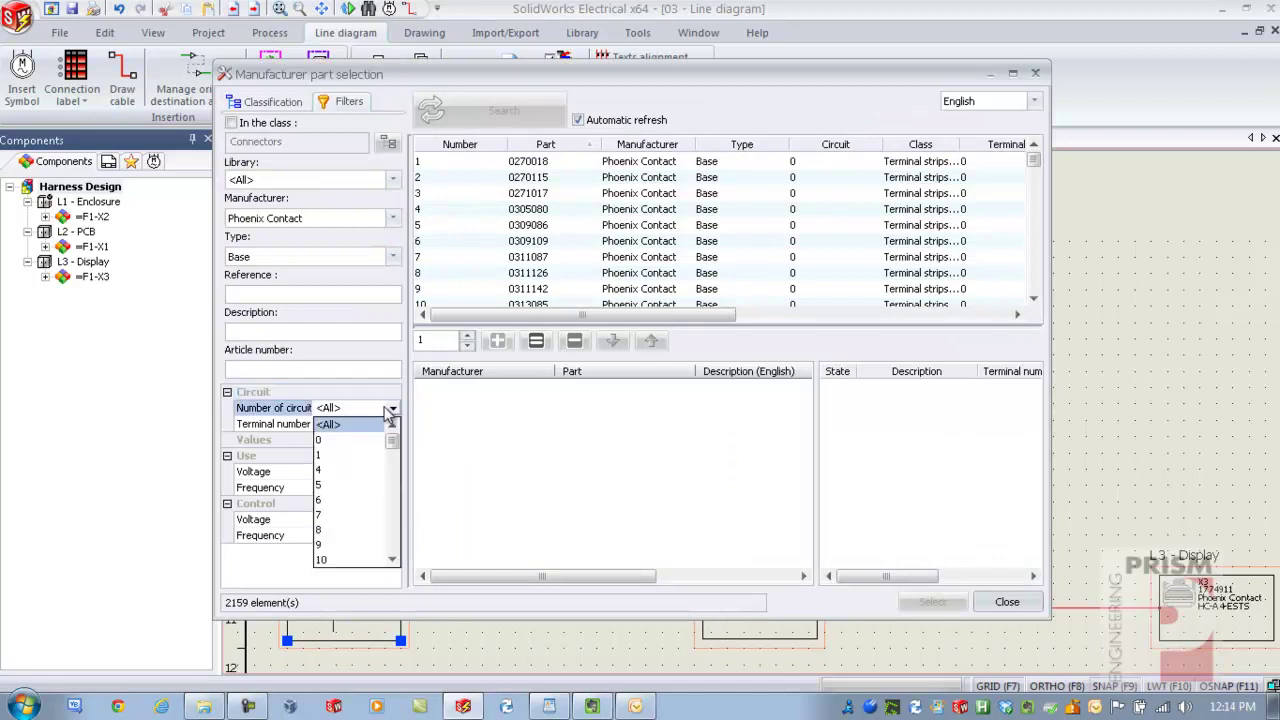
{"action": "left_click", "coordinate": [349, 484]}
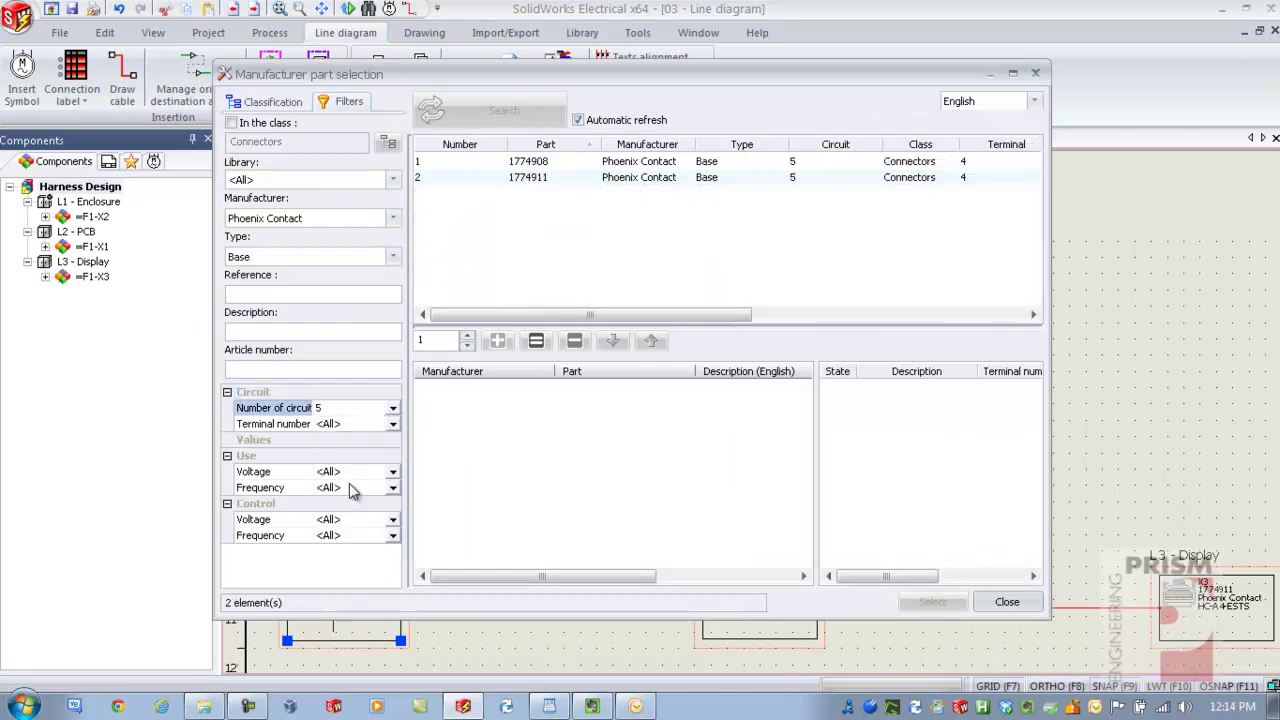
{"action": "left_click", "coordinate": [392, 218]}
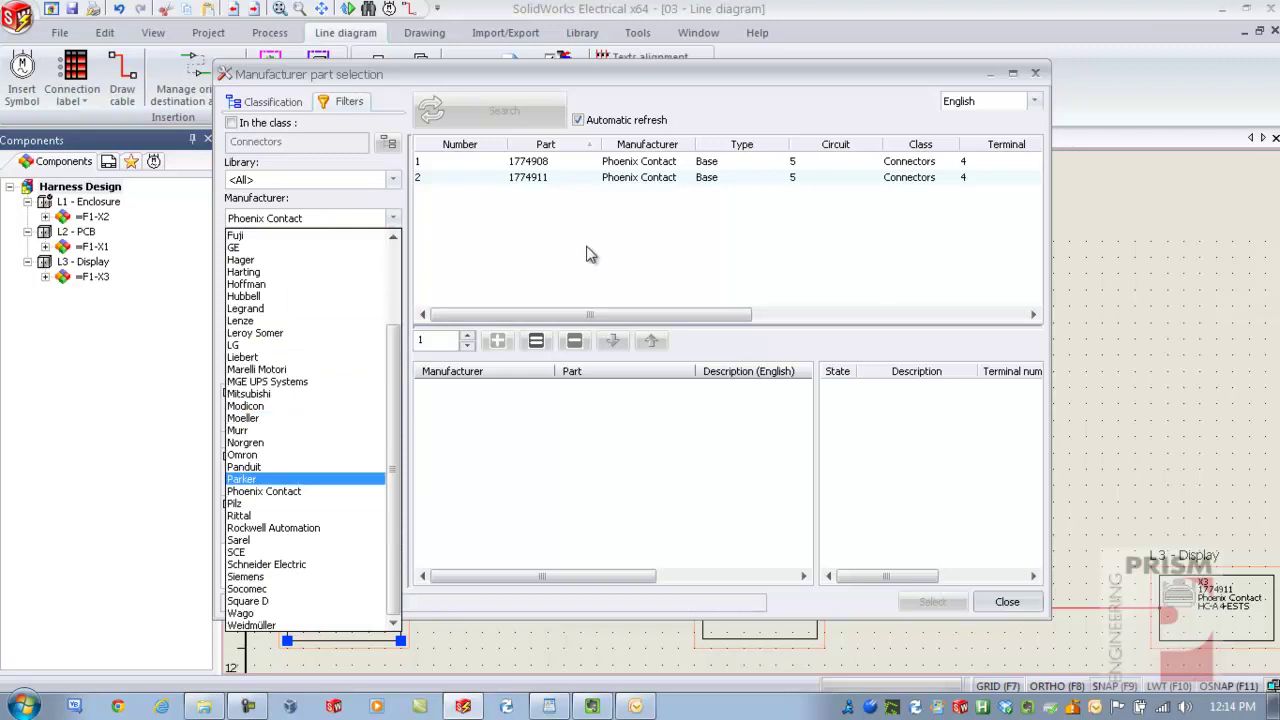
{"action": "left_click", "coordinate": [562, 162]}
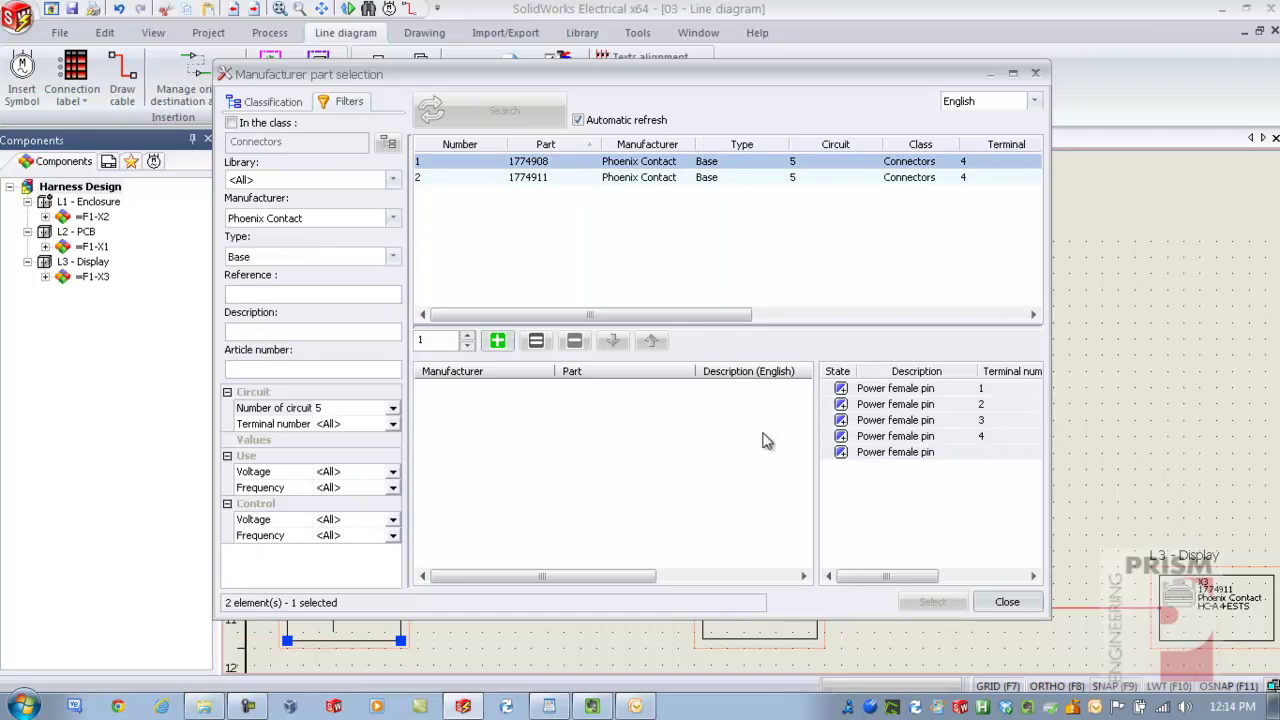
{"action": "double_click", "coordinate": [595, 163]}
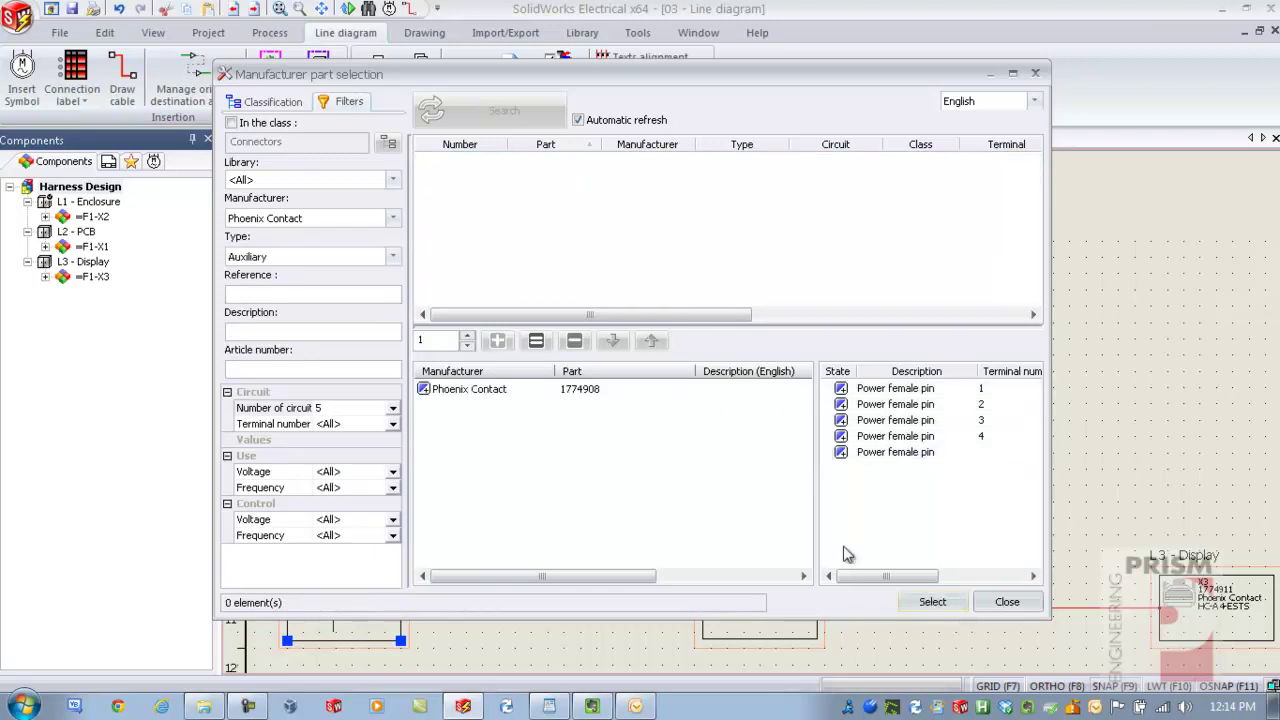
{"action": "left_click", "coordinate": [933, 602]}
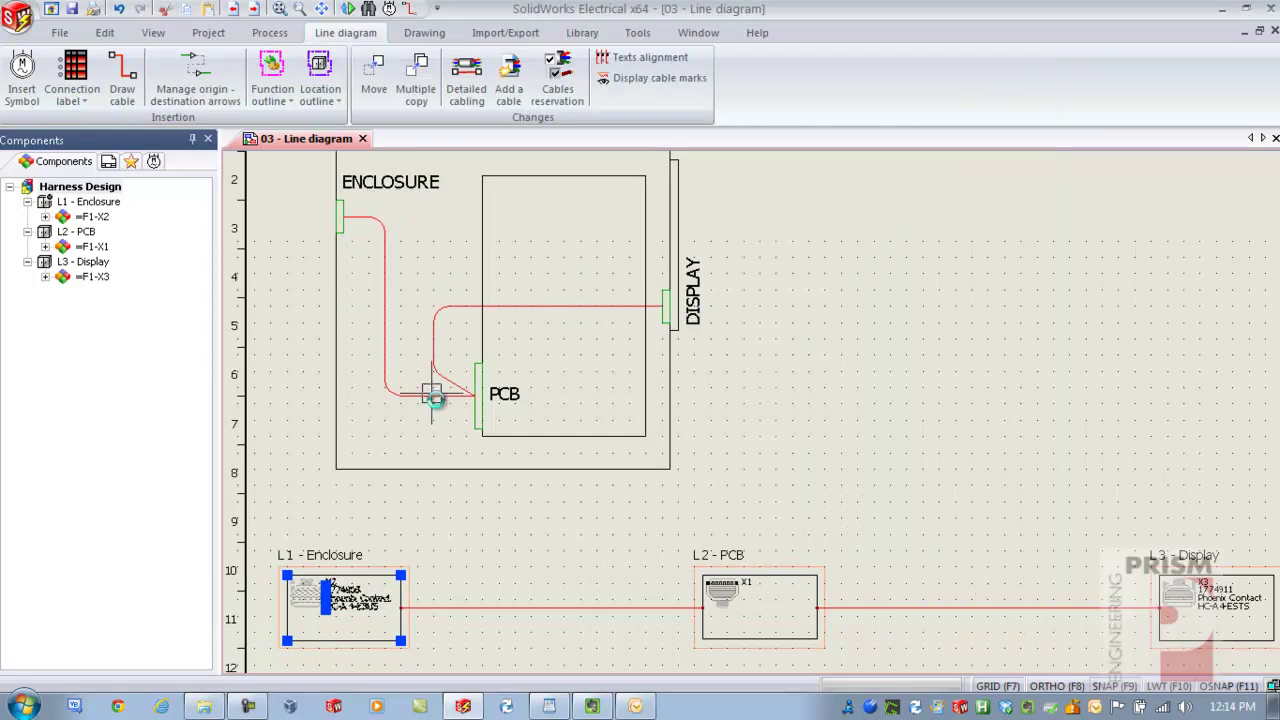
Filter to nine-circuit parts and give PCB connector X1 Phoenix Contact part 1775745
{"action": "right_click", "coordinate": [735, 594]}
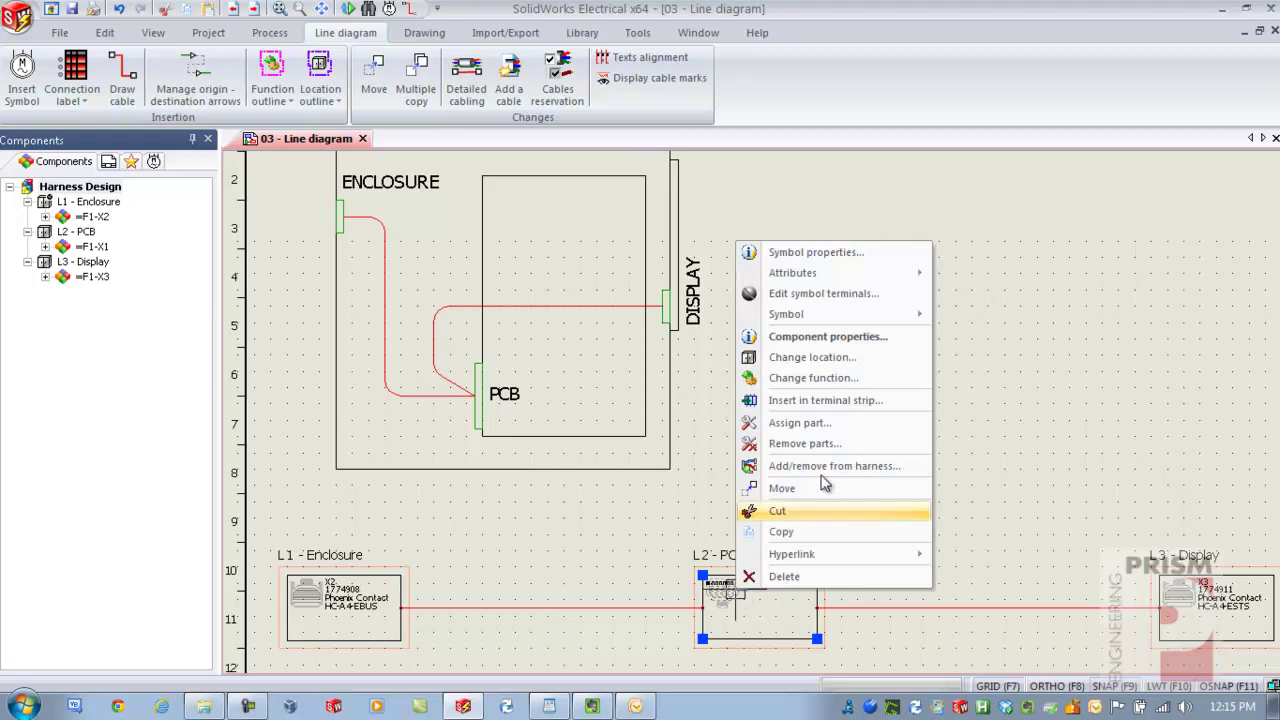
{"action": "left_click", "coordinate": [812, 423]}
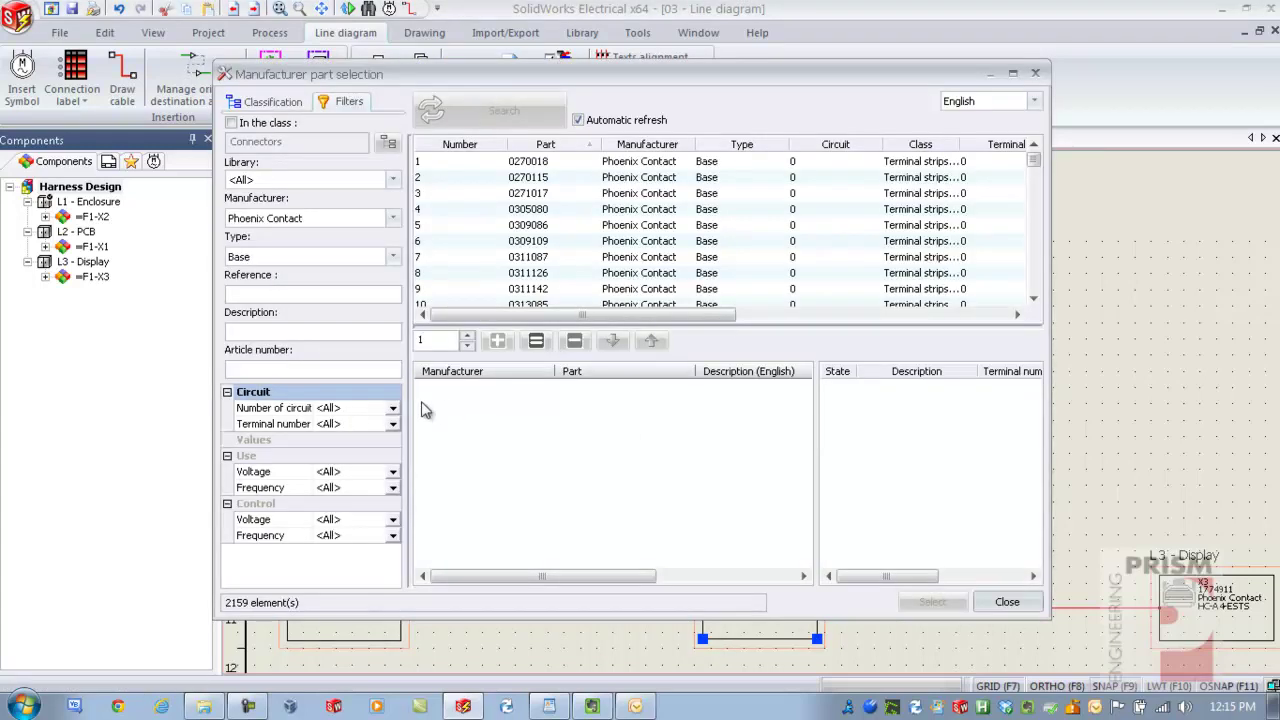
{"action": "left_click", "coordinate": [373, 409]}
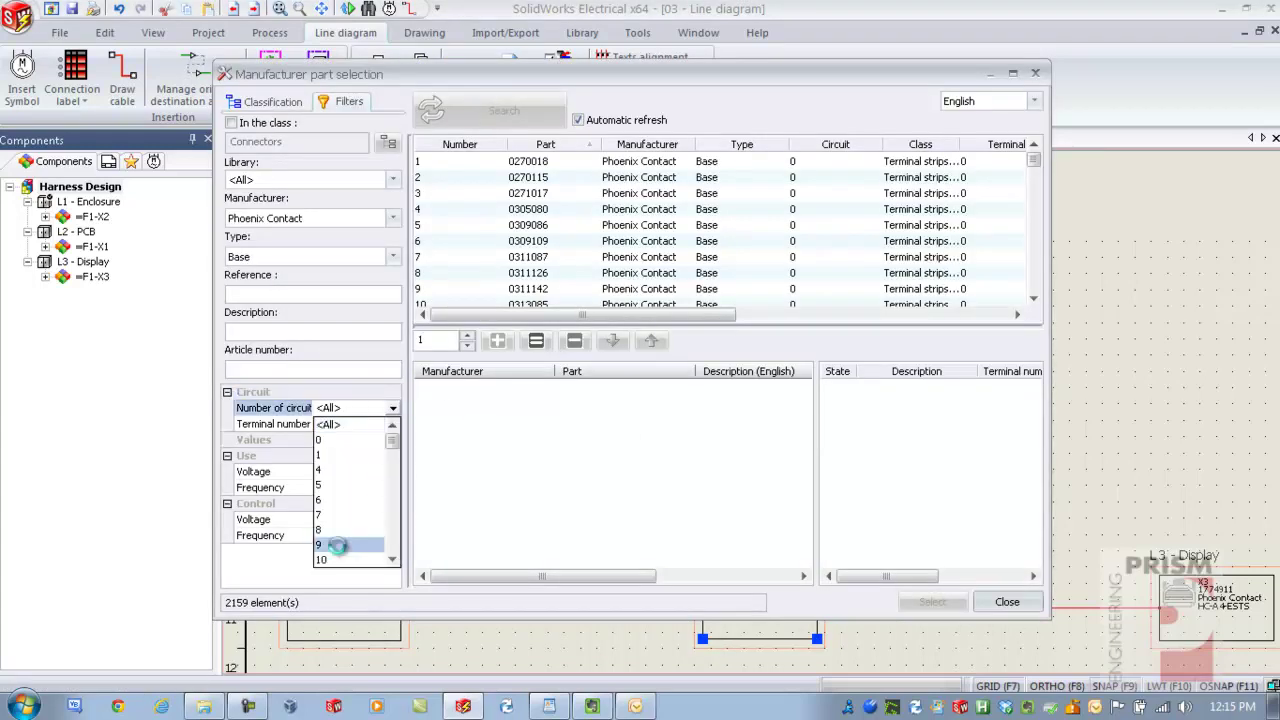
{"action": "left_click", "coordinate": [340, 545]}
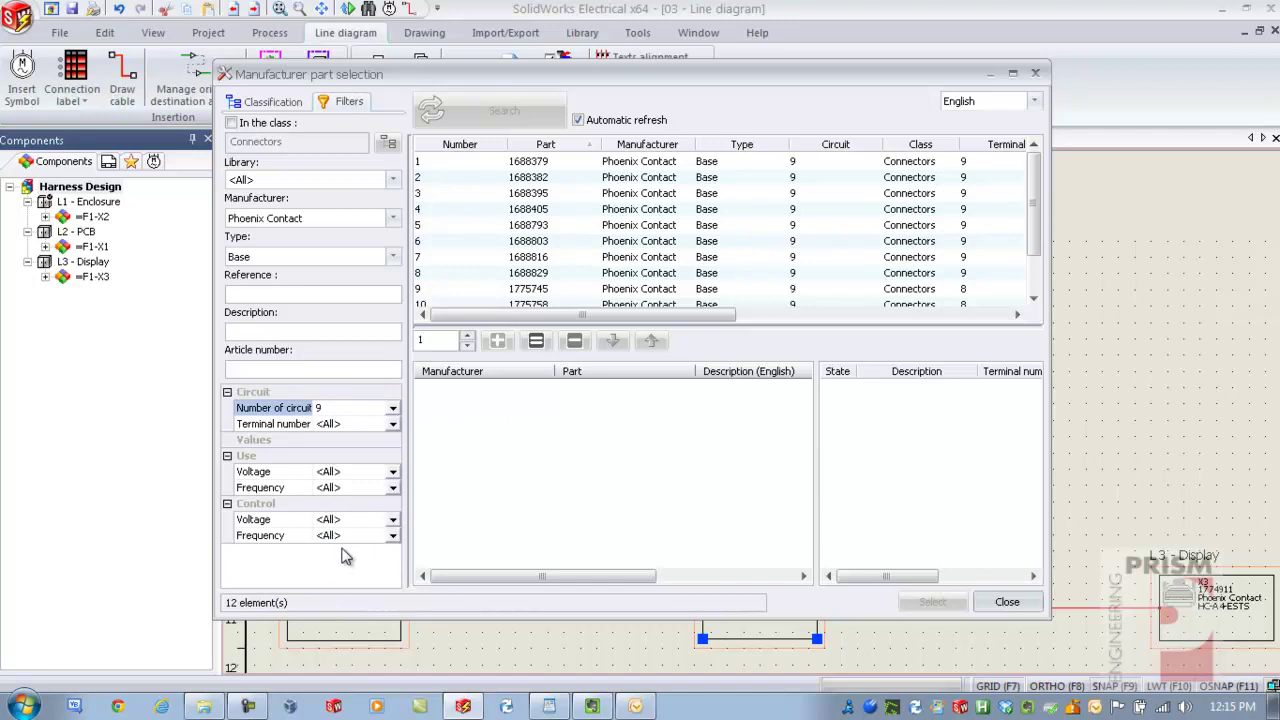
{"action": "left_click", "coordinate": [548, 228]}
{"action": "left_click", "coordinate": [545, 245]}
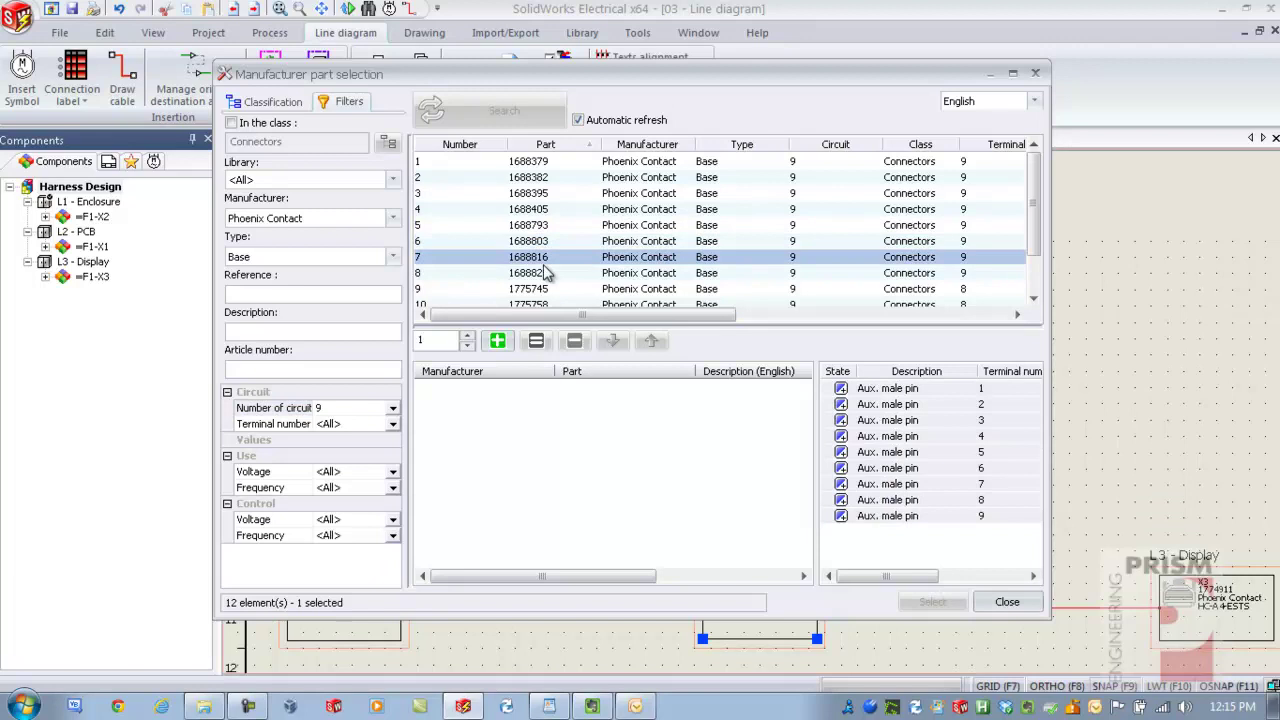
{"action": "left_click", "coordinate": [545, 289]}
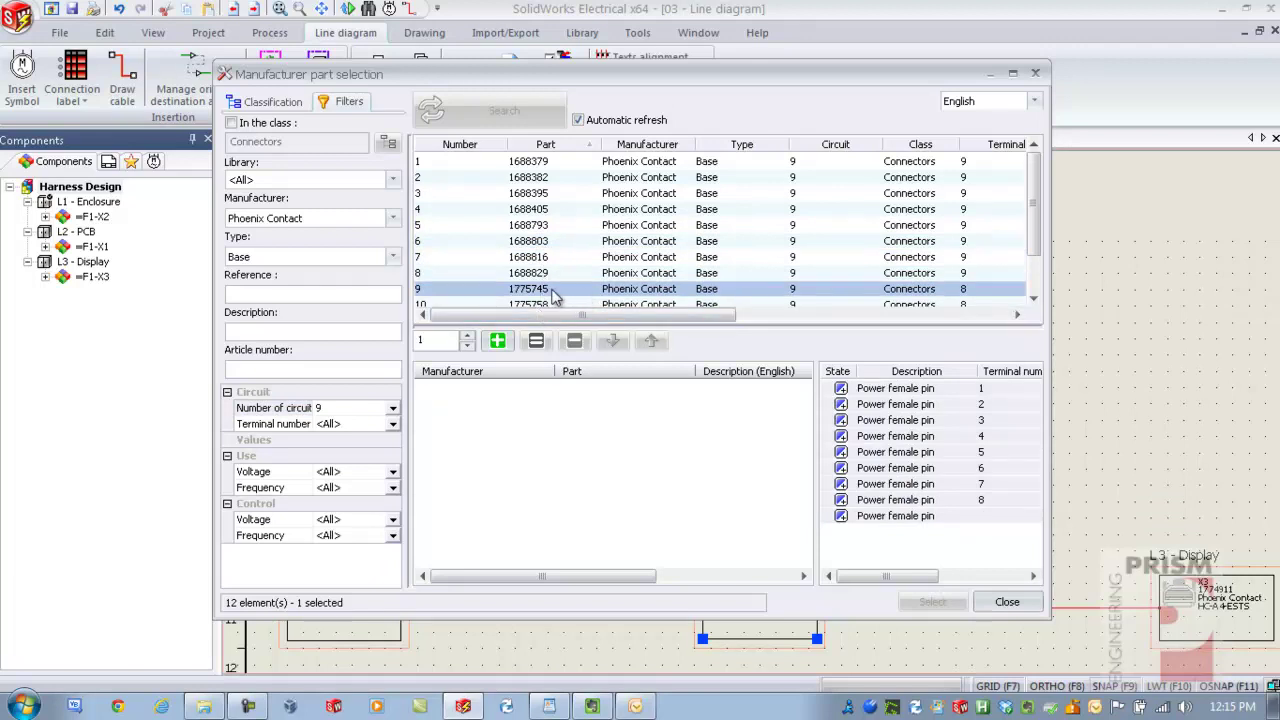
{"action": "double_click", "coordinate": [535, 290]}
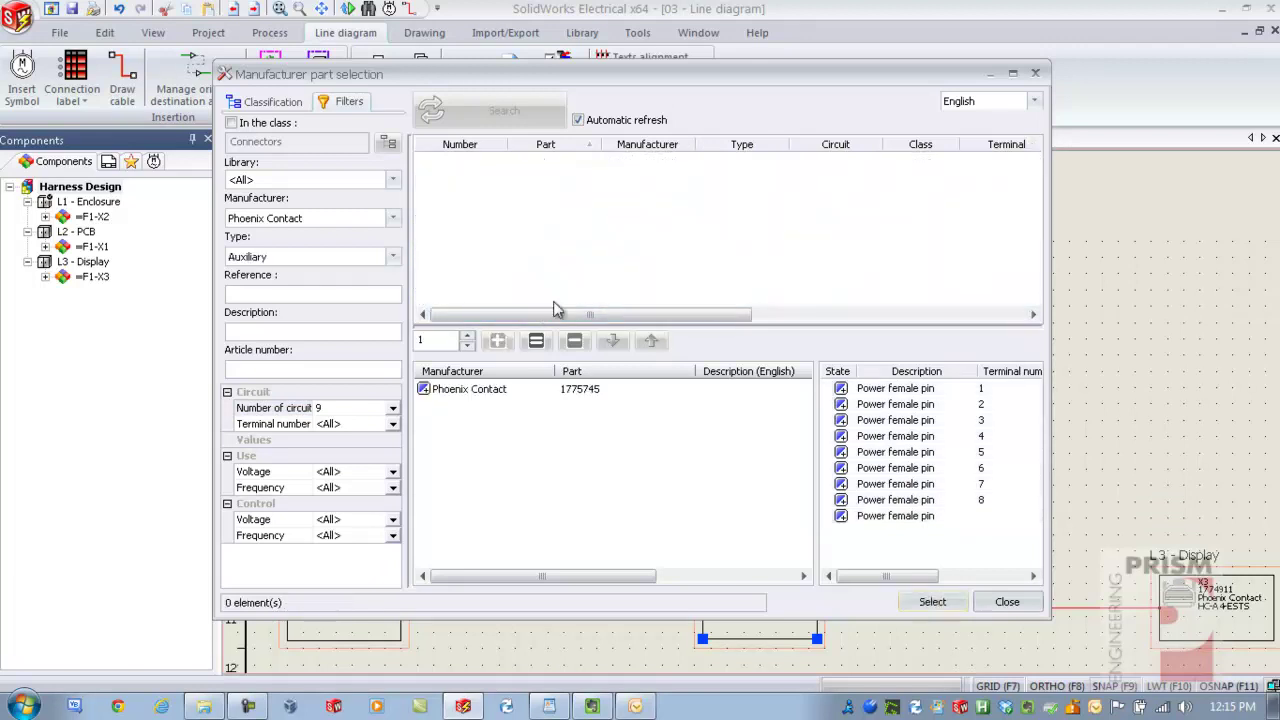
{"action": "left_click", "coordinate": [930, 602]}
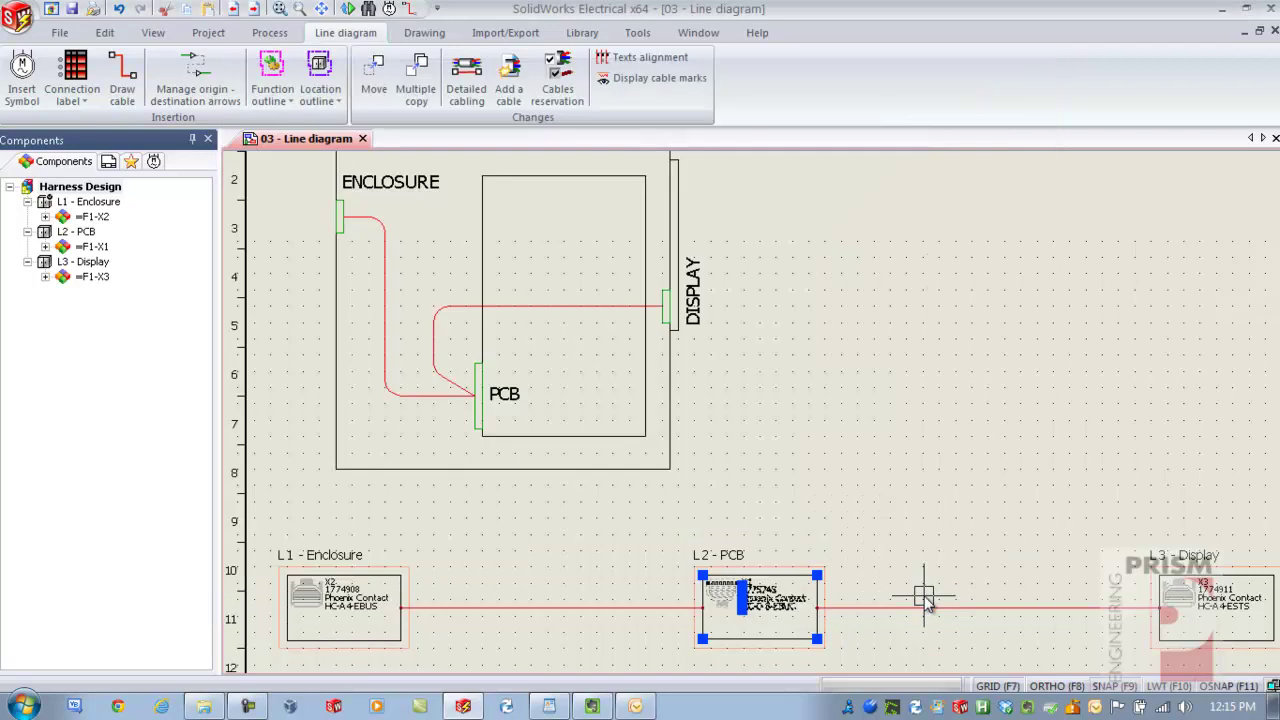